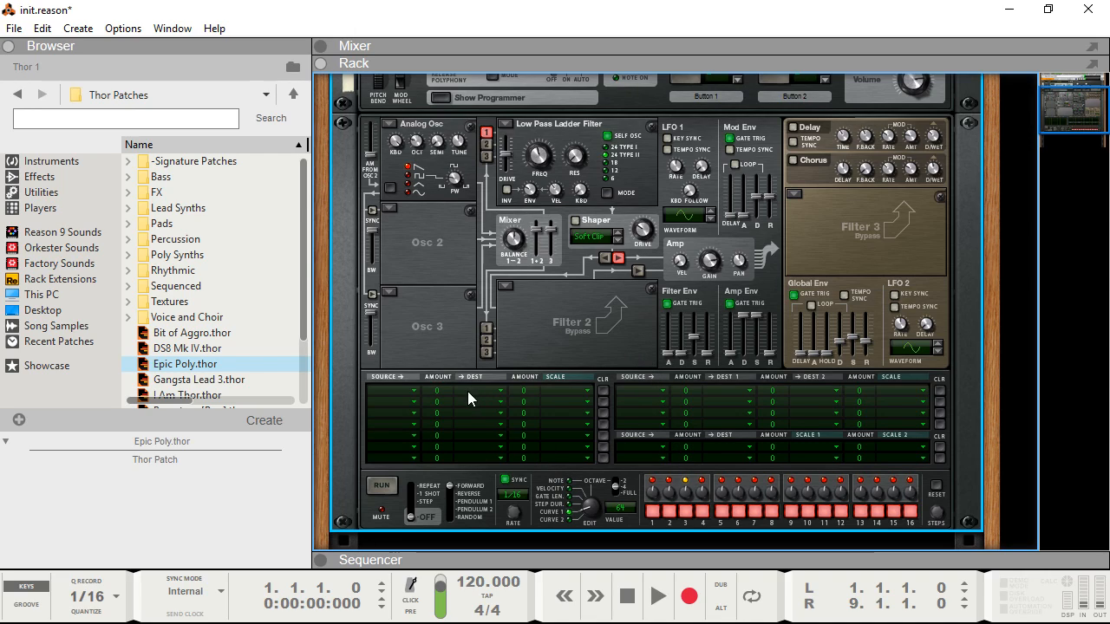
Set the step sequencer's edit selector to Note
scroll(429, 464, down, 2)
scroll(425, 465, up, 2)
scroll(424, 465, down, 2)
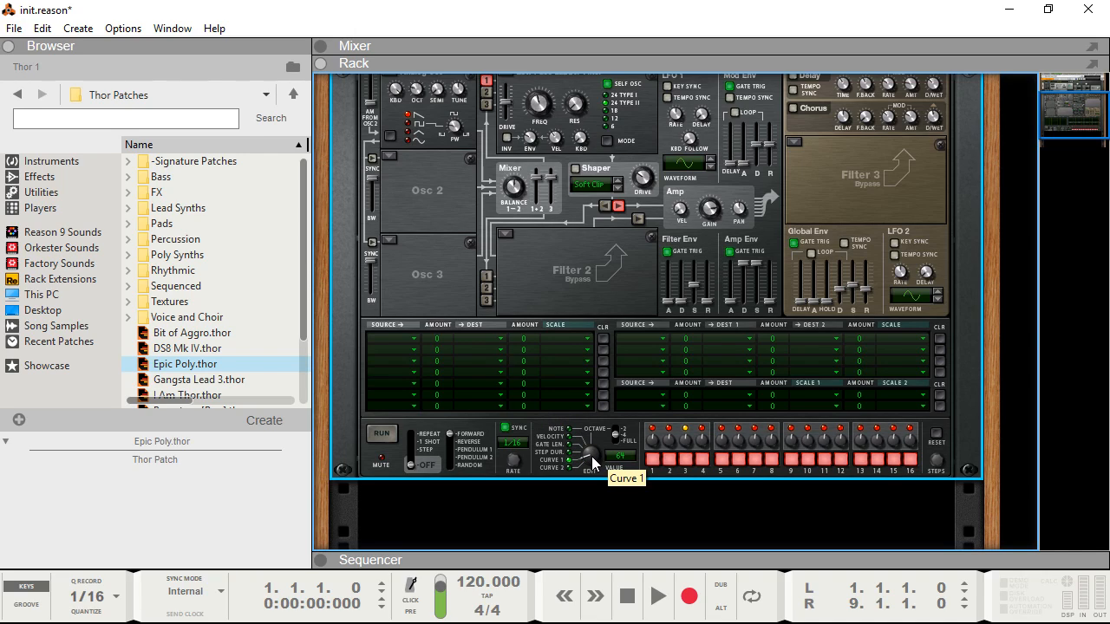
drag(590, 454, 583, 432)
Set the step sequencer's run mode to Step and advance the pattern one step at a time
drag(404, 467, 406, 454)
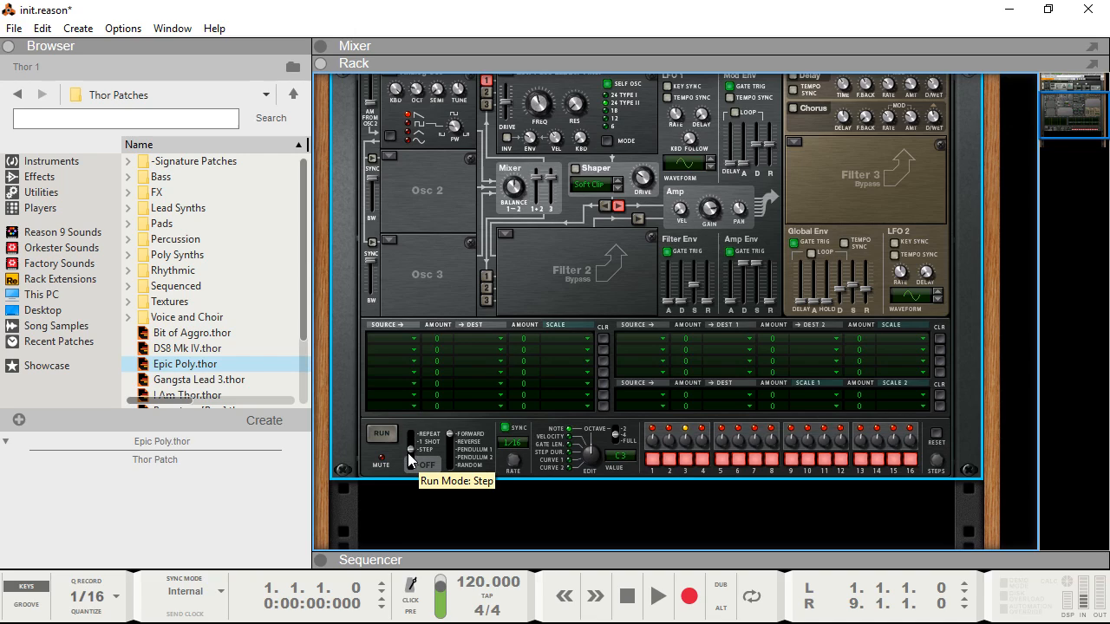
click(381, 434)
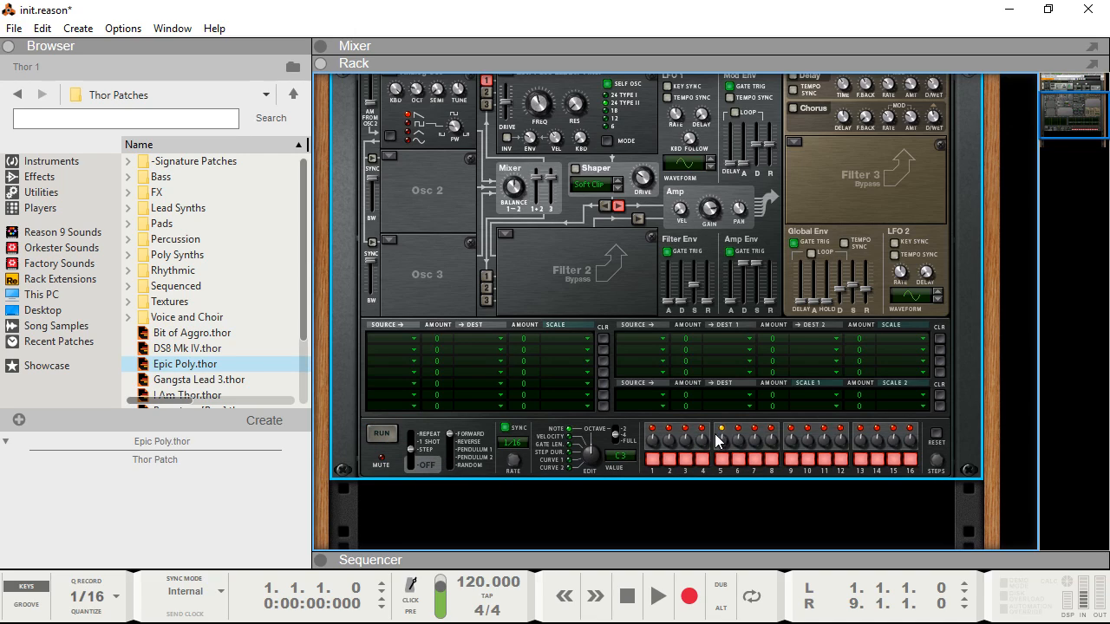
click(383, 433)
click(380, 435)
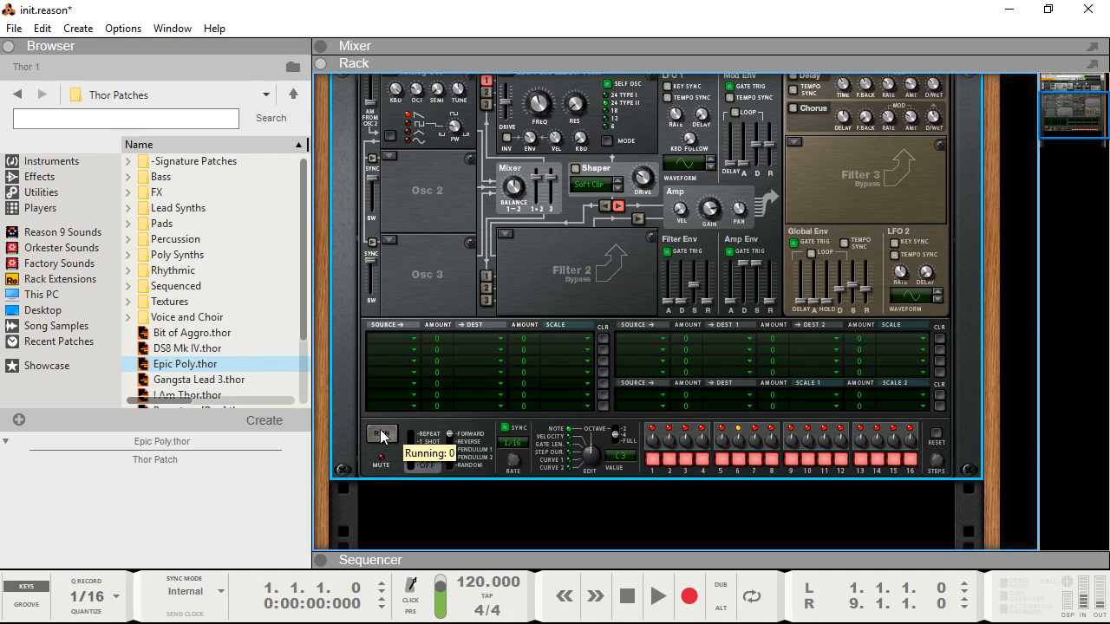
Set the step sequencer's run mode to 1 Shot and play the pattern through
drag(409, 457, 406, 444)
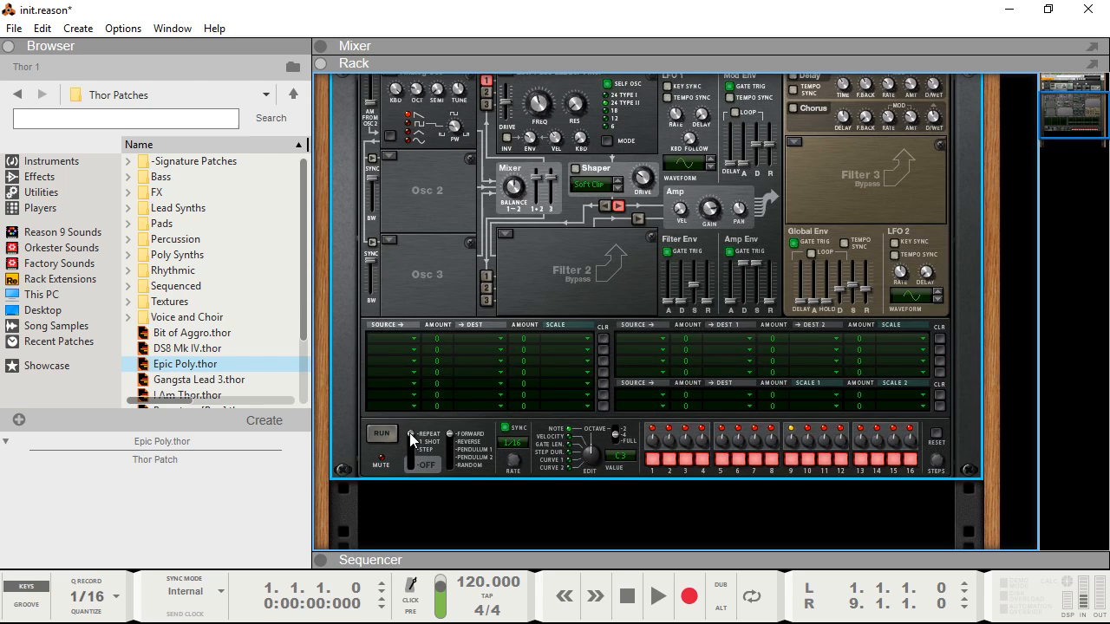
drag(415, 445, 413, 452)
click(388, 441)
click(385, 435)
Set the step sequencer's run mode to Repeat, and start and stop the looping pattern
drag(413, 438, 411, 433)
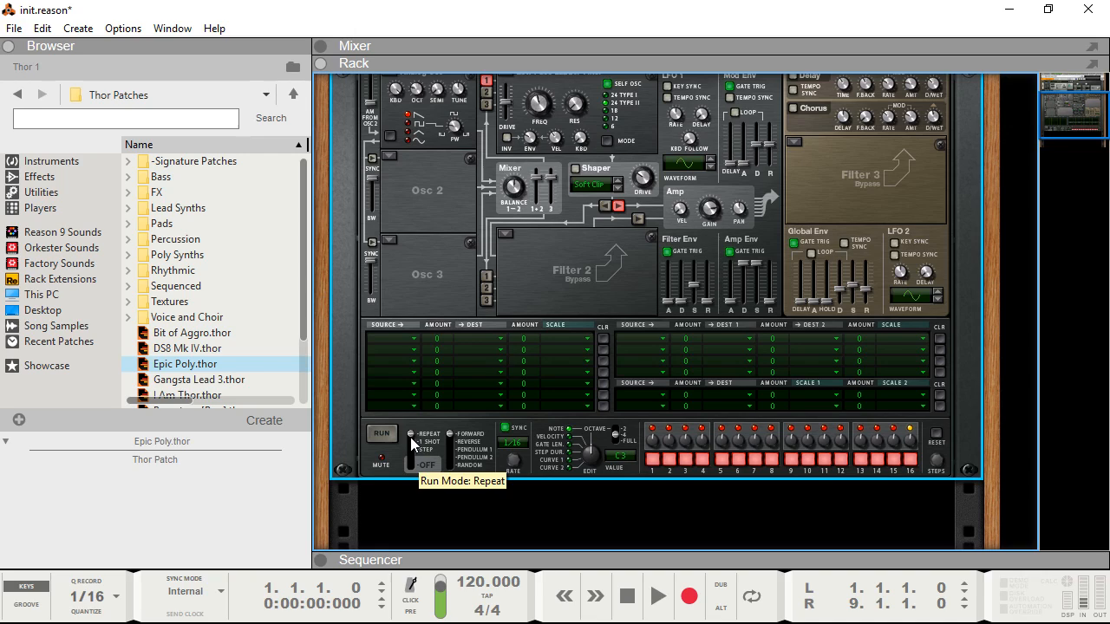
click(381, 434)
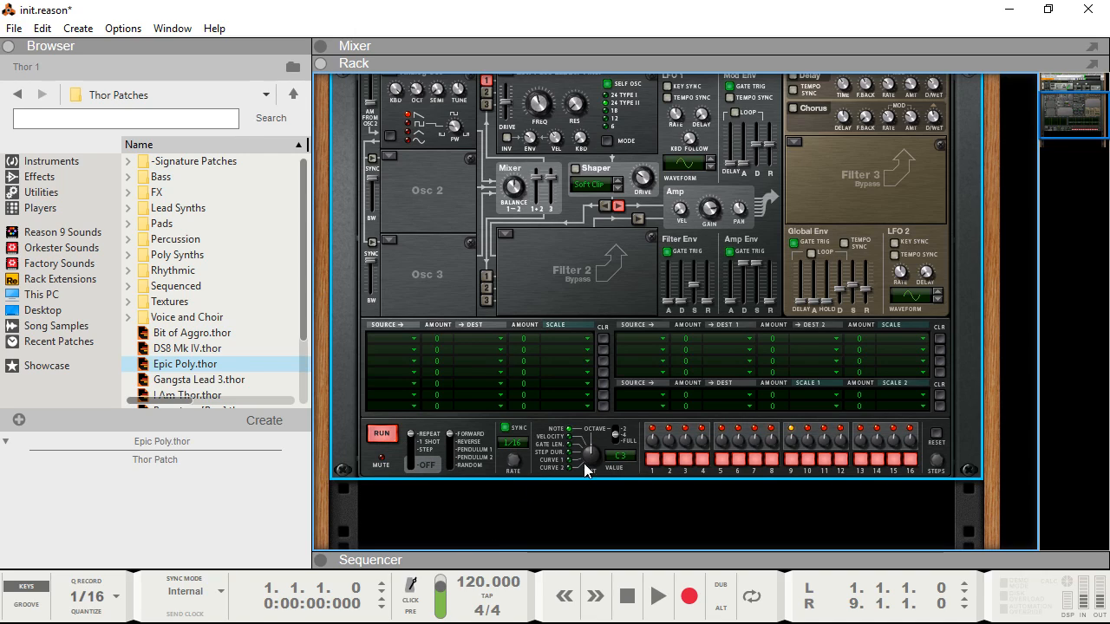
click(390, 434)
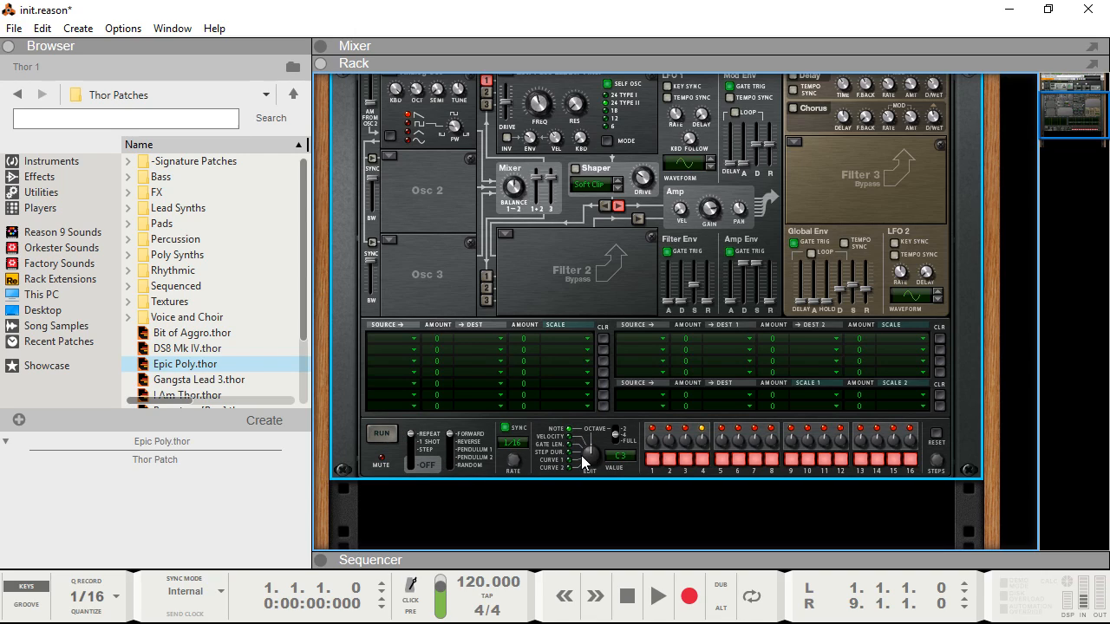
Try the 2-octave and full note ranges while varying the note of step 1
mouse_move(588, 451)
mouse_down()
mouse_move(592, 479)
mouse_move(581, 439)
mouse_move(593, 479)
mouse_move(585, 441)
mouse_up()
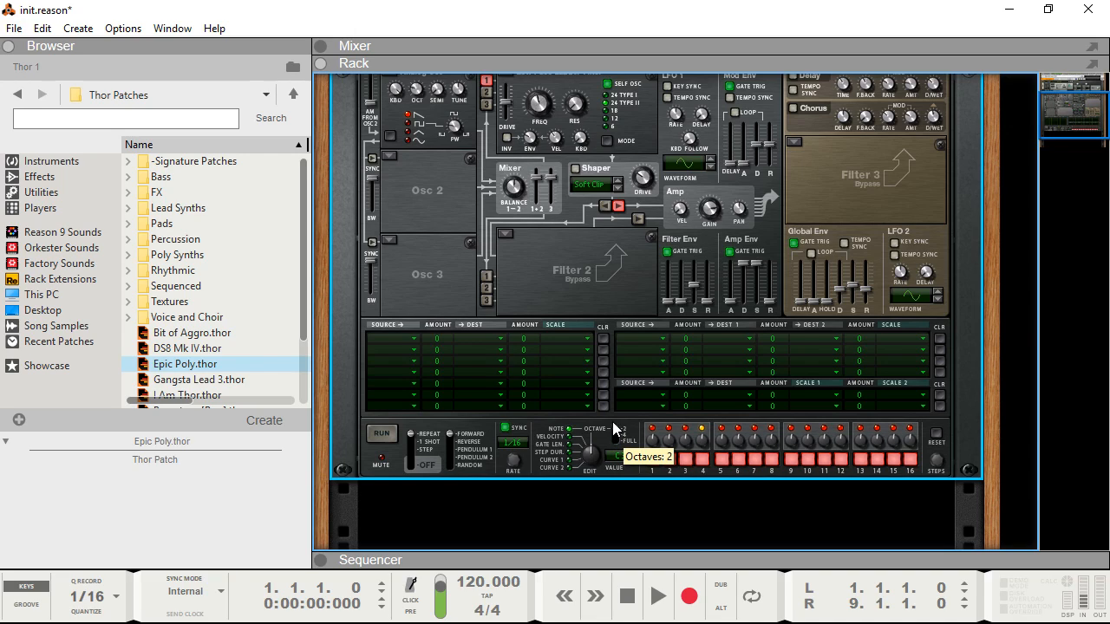
drag(654, 442, 638, 382)
drag(632, 340, 644, 379)
click(616, 430)
click(616, 438)
click(616, 438)
drag(650, 439, 656, 467)
Set the note range to 4 octaves, vary the notes across the steps, and start the sequencer
click(615, 435)
click(396, 439)
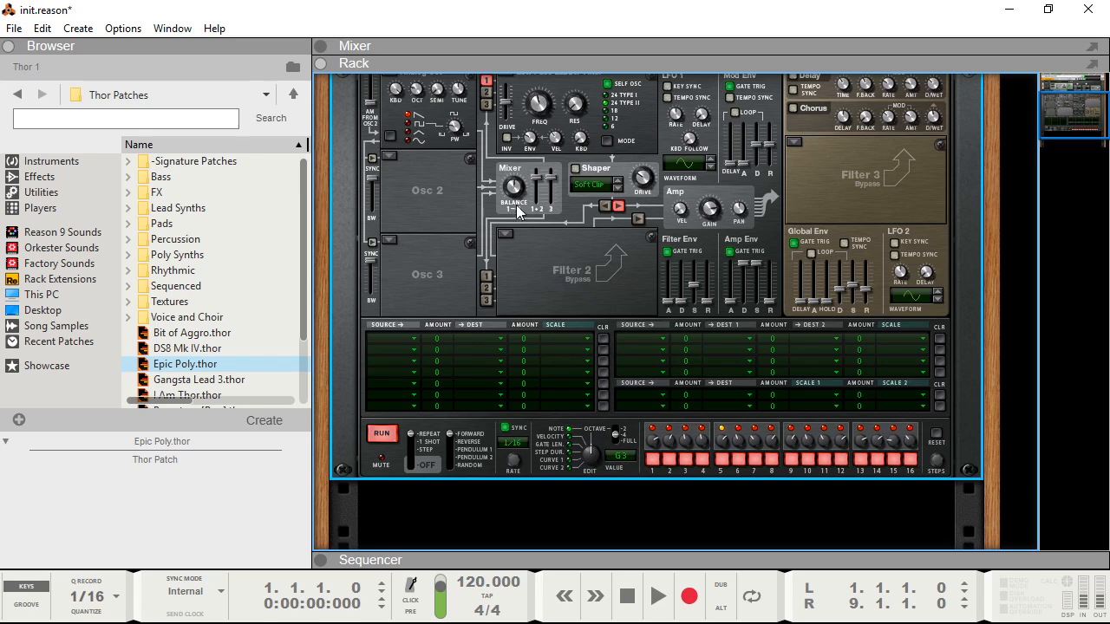
Shorten the pattern to 8 steps and turn off steps 1, 3 and 7
scroll(579, 288, up, 2)
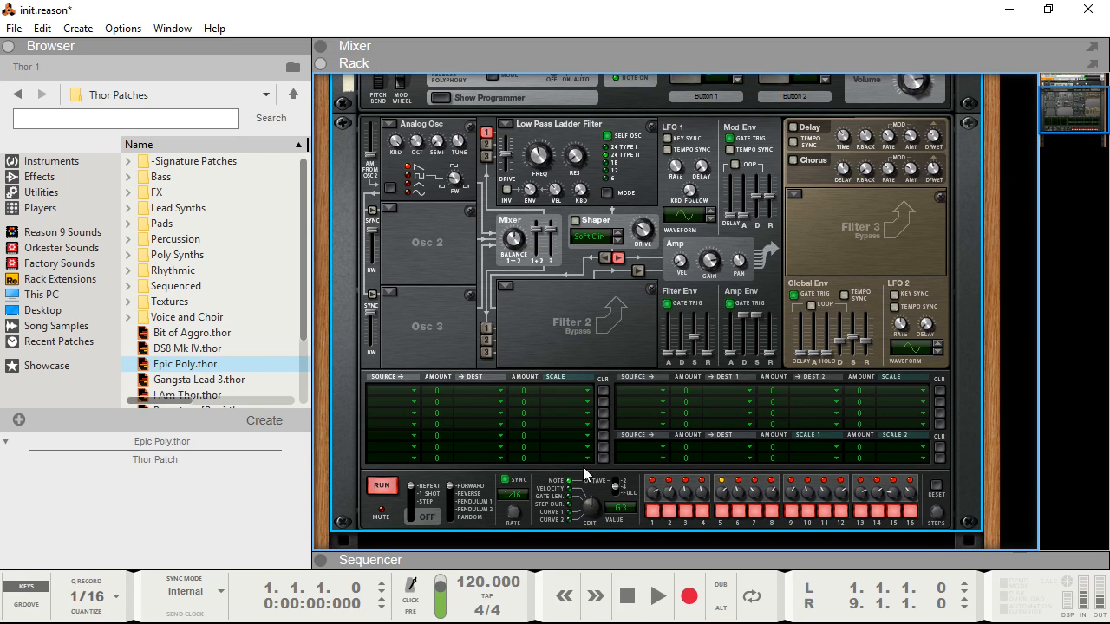
drag(0, 82, 0, 223)
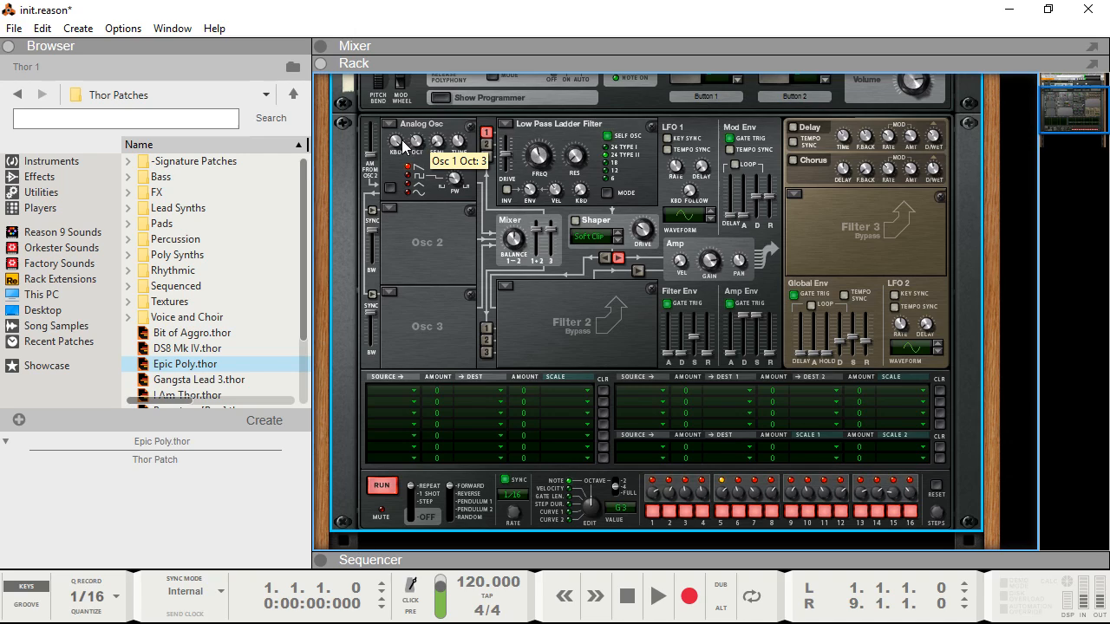
mouse_move(539, 163)
mouse_down()
mouse_move(543, 172)
mouse_move(542, 156)
mouse_up()
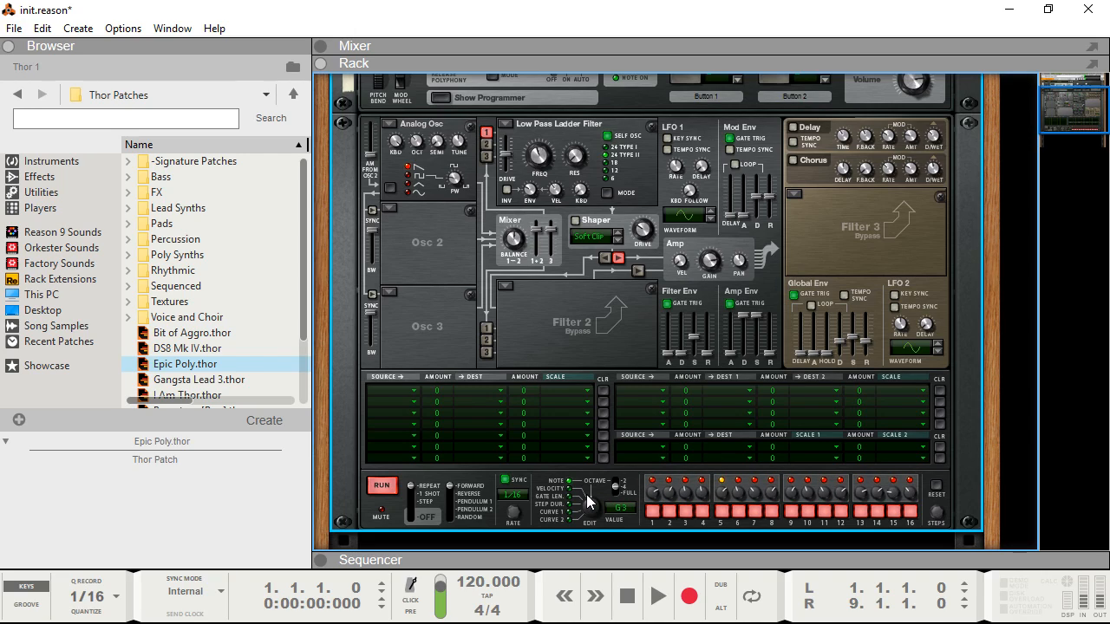
drag(938, 515, 945, 521)
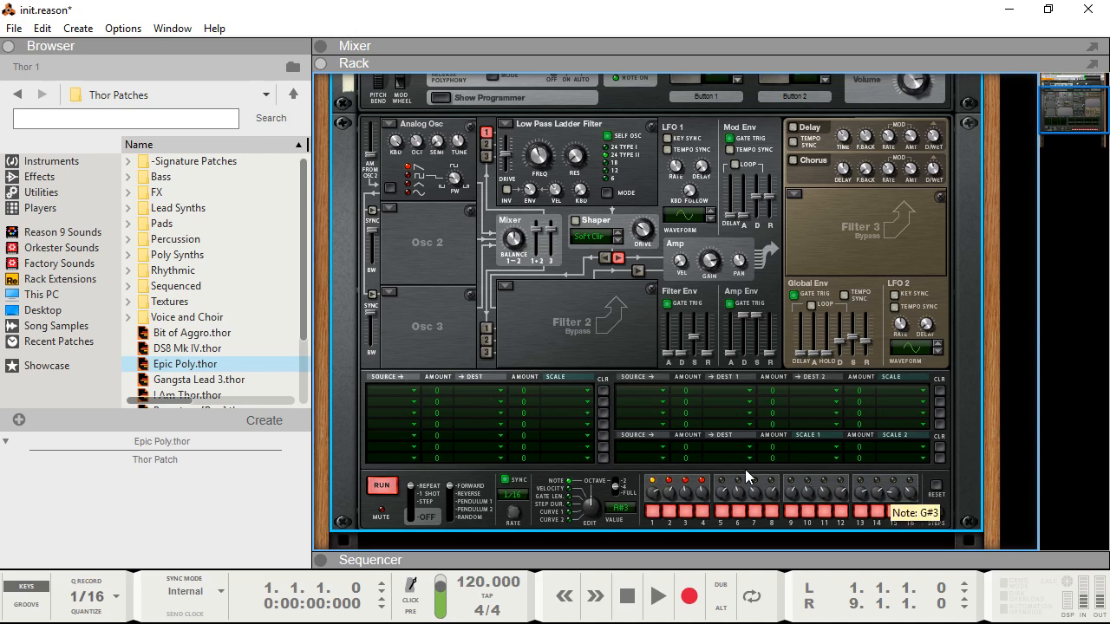
scroll(670, 423, down, 2)
click(652, 460)
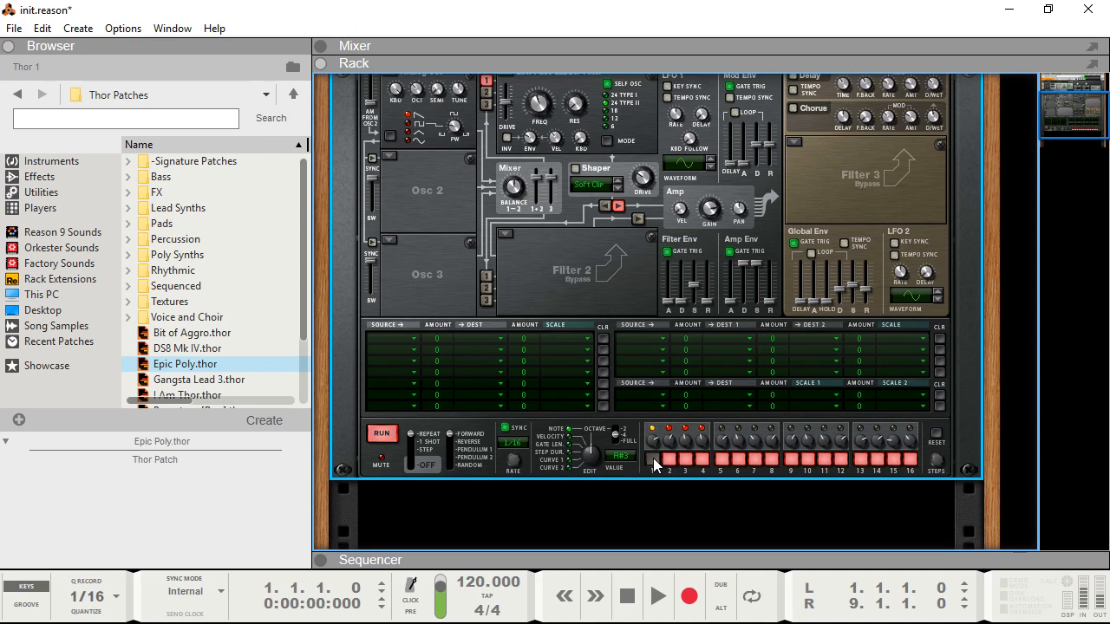
click(685, 459)
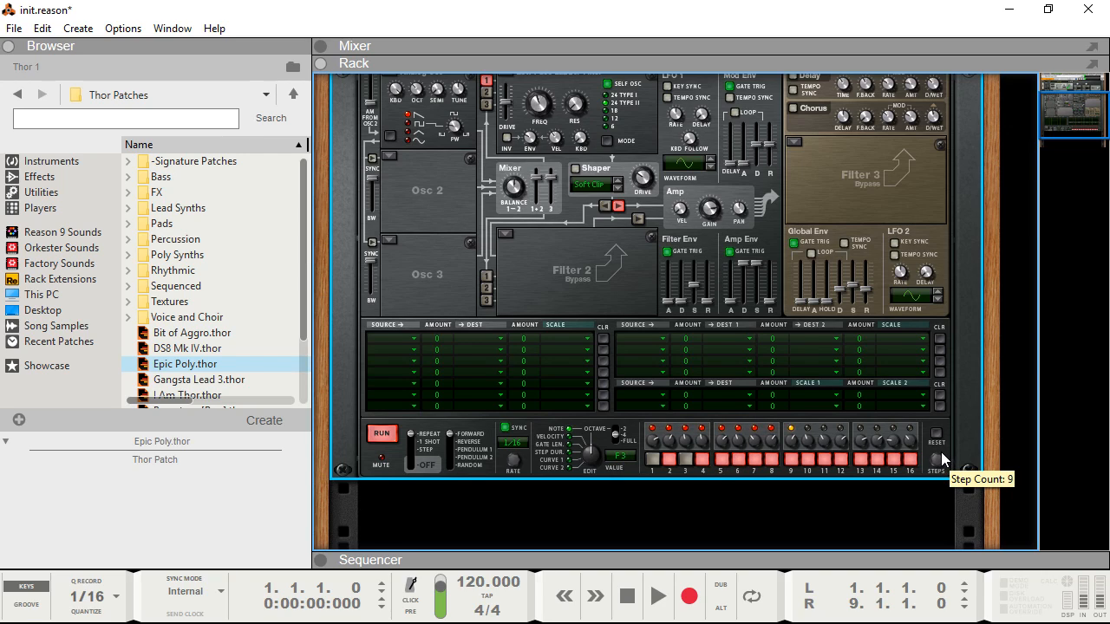
click(756, 458)
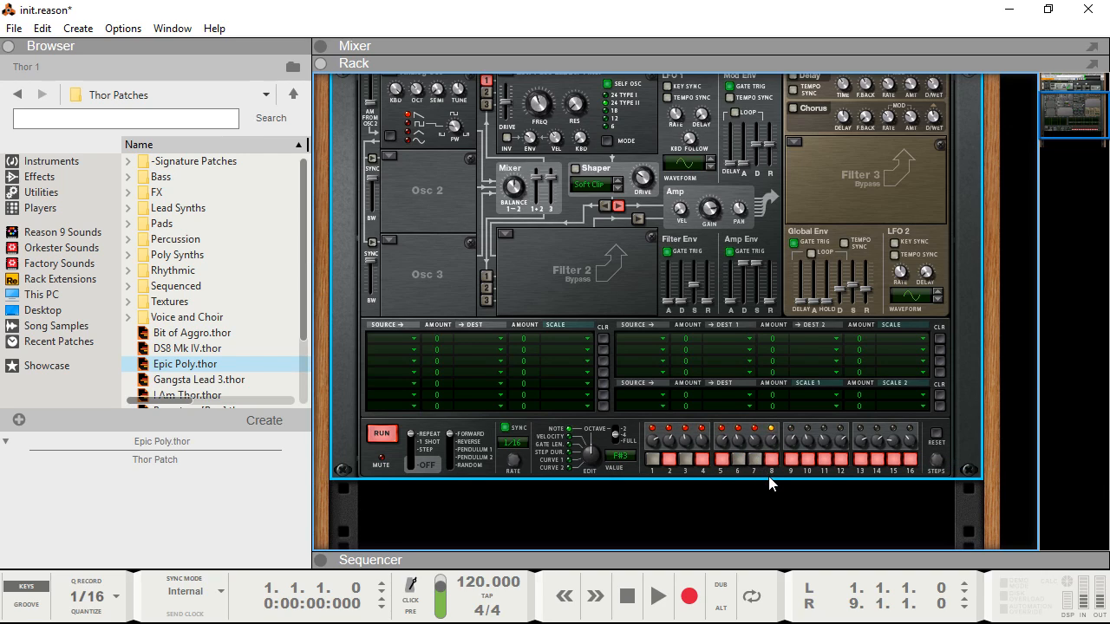
click(739, 459)
click(739, 460)
Set the edit selector to Velocity and vary the velocities of the steps
drag(597, 456, 598, 462)
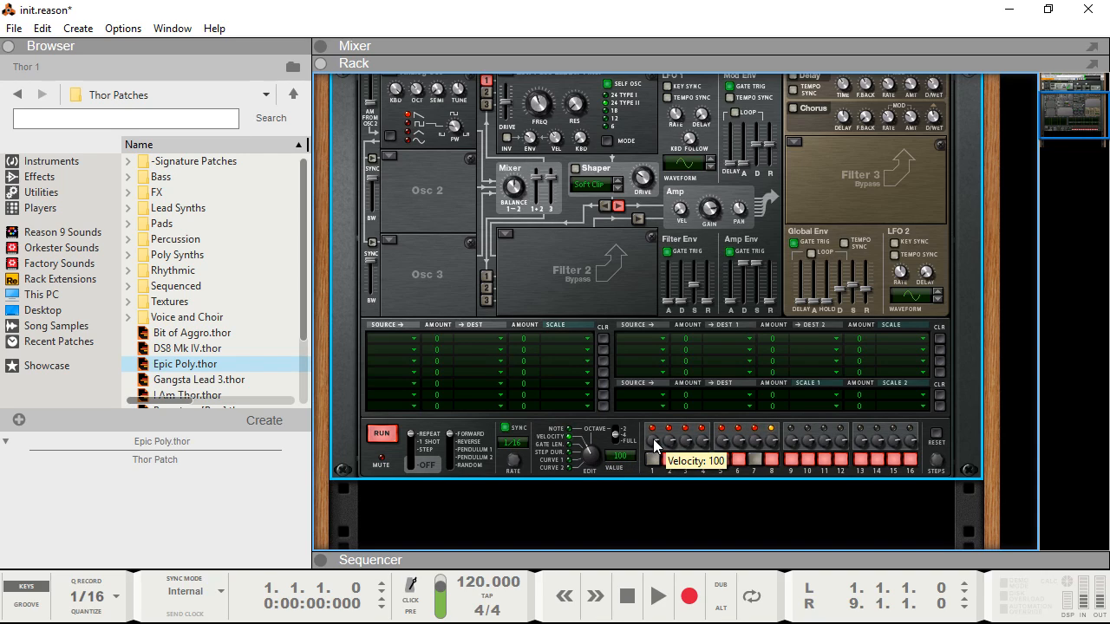
mouse_move(653, 457)
mouse_down()
mouse_move(659, 467)
mouse_move(694, 446)
mouse_move(708, 460)
mouse_move(737, 437)
mouse_move(723, 438)
mouse_move(746, 438)
mouse_up()
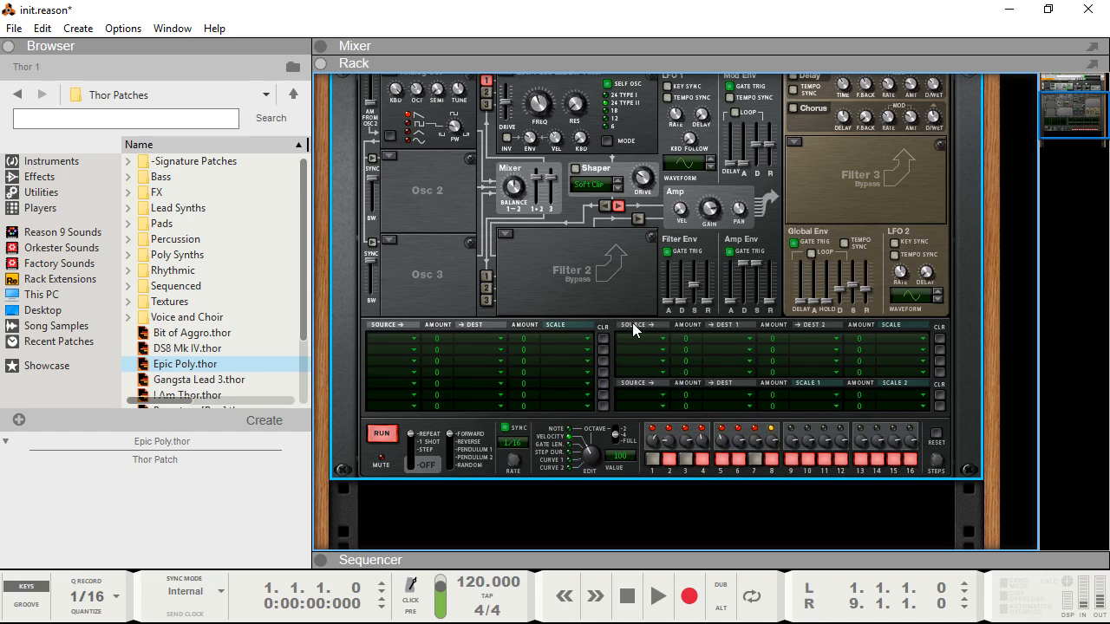
Set the edit selector to Gate Length, lengthen the gate of step 6 and shorten those of steps 4 and 8
drag(582, 454, 590, 460)
mouse_move(673, 442)
drag(705, 442, 712, 489)
drag(740, 443, 720, 365)
drag(770, 438, 782, 484)
Set the edit selector to Step Duration and vary the durations, lengthening step 2 and shortening step 4 to 1/4
mouse_move(604, 452)
mouse_down()
mouse_move(594, 458)
mouse_move(590, 445)
mouse_up()
drag(675, 441, 644, 335)
drag(705, 432, 708, 454)
drag(716, 493, 715, 497)
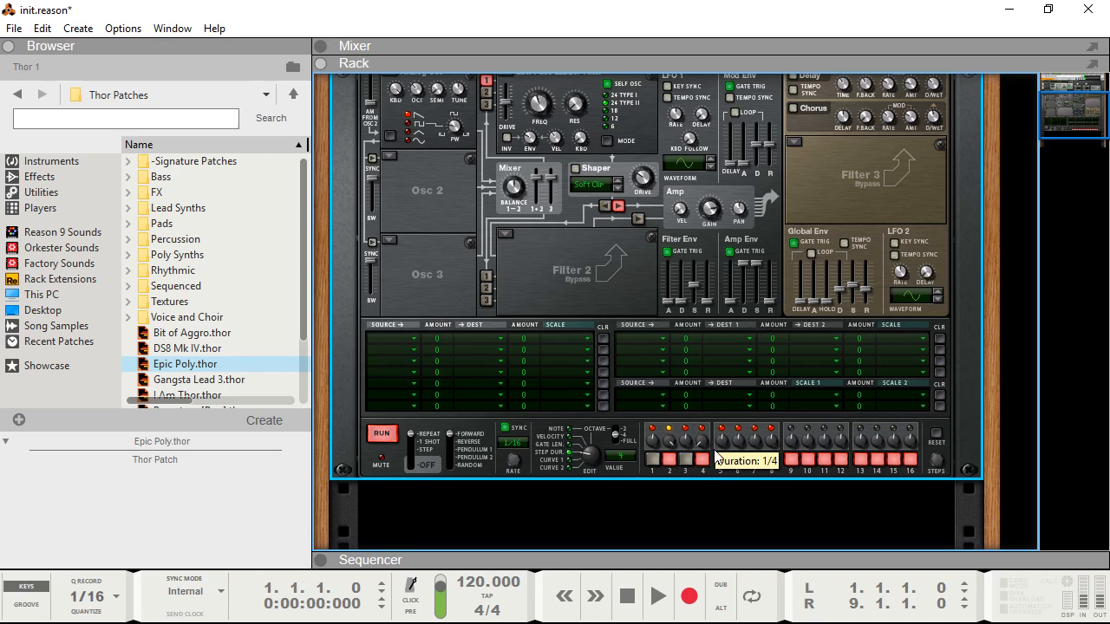
drag(727, 439, 733, 478)
drag(770, 438, 774, 484)
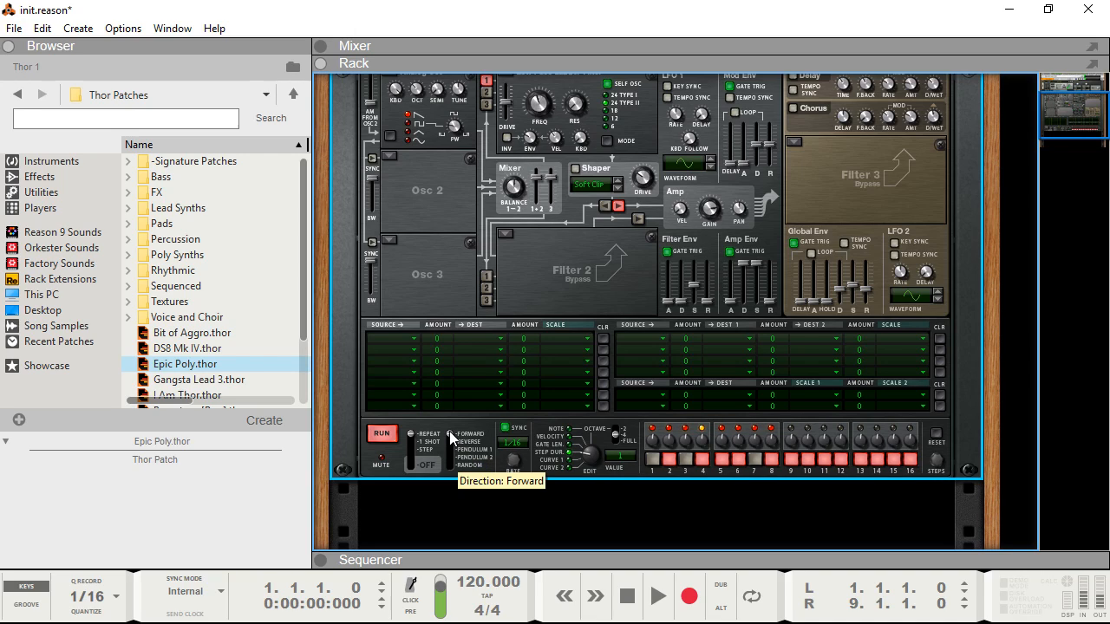
Try the Reverse and Pendulum 1 directions, set the direction to Pendulum 2, and turn steps 1, 3 and 7 back on
drag(450, 438, 449, 444)
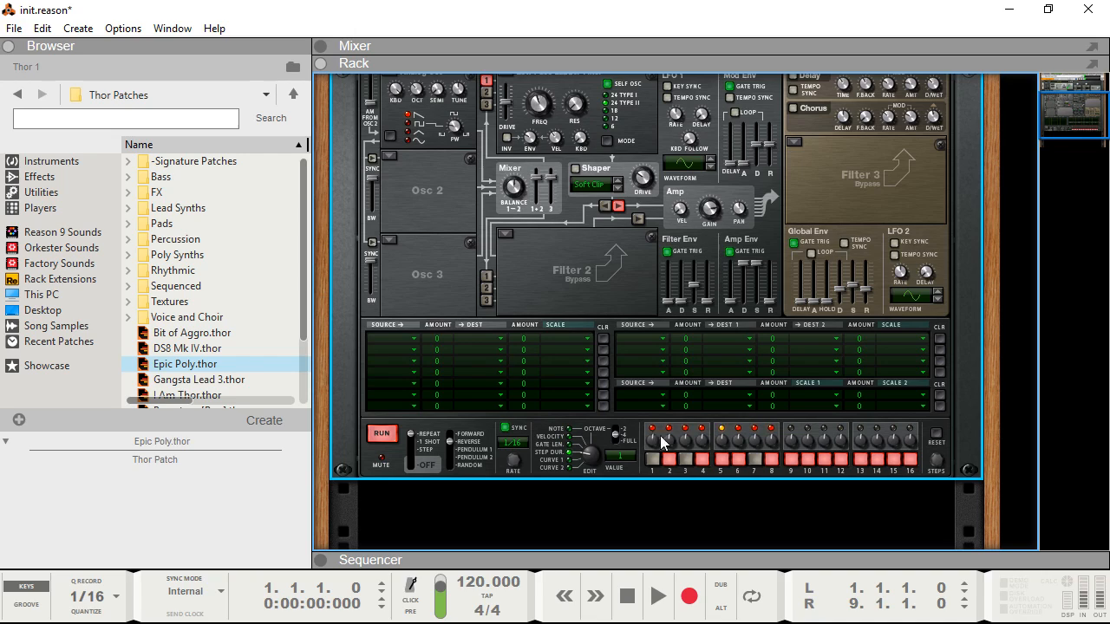
drag(455, 439, 447, 443)
drag(452, 452, 456, 458)
click(688, 458)
click(752, 458)
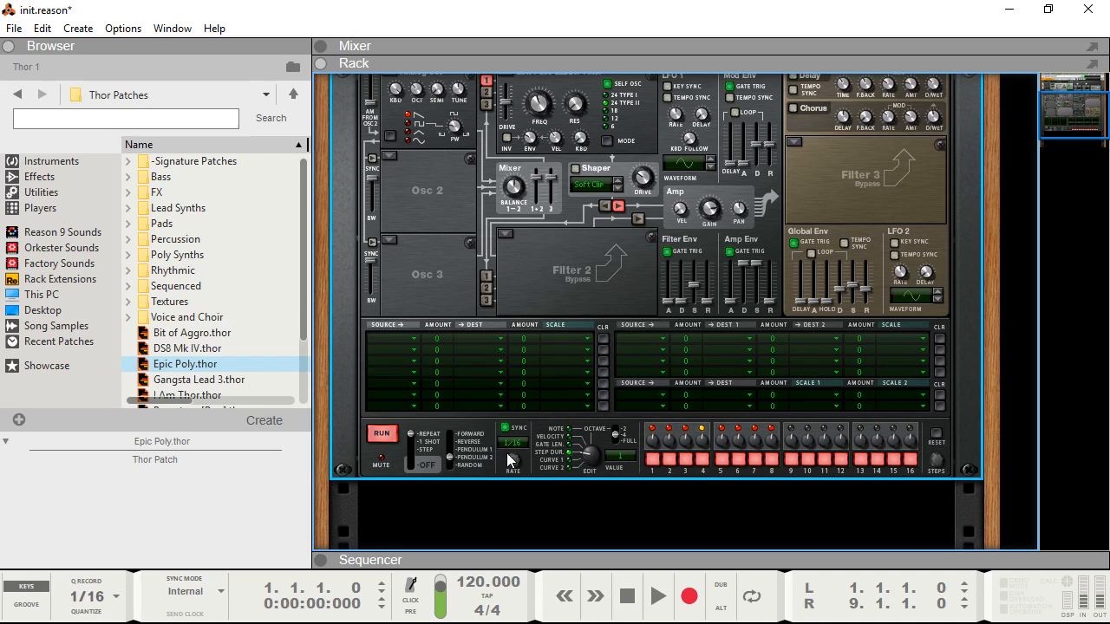
Try different synced sequencer rates and return the rate to 1/16
drag(511, 461, 496, 392)
mouse_move(513, 467)
mouse_down()
mouse_move(532, 510)
mouse_move(515, 474)
mouse_up()
drag(511, 459, 493, 435)
Turn off steps 2, 4, 6 and 8, leaving only the odd steps of the pattern active
click(736, 460)
click(754, 459)
click(687, 460)
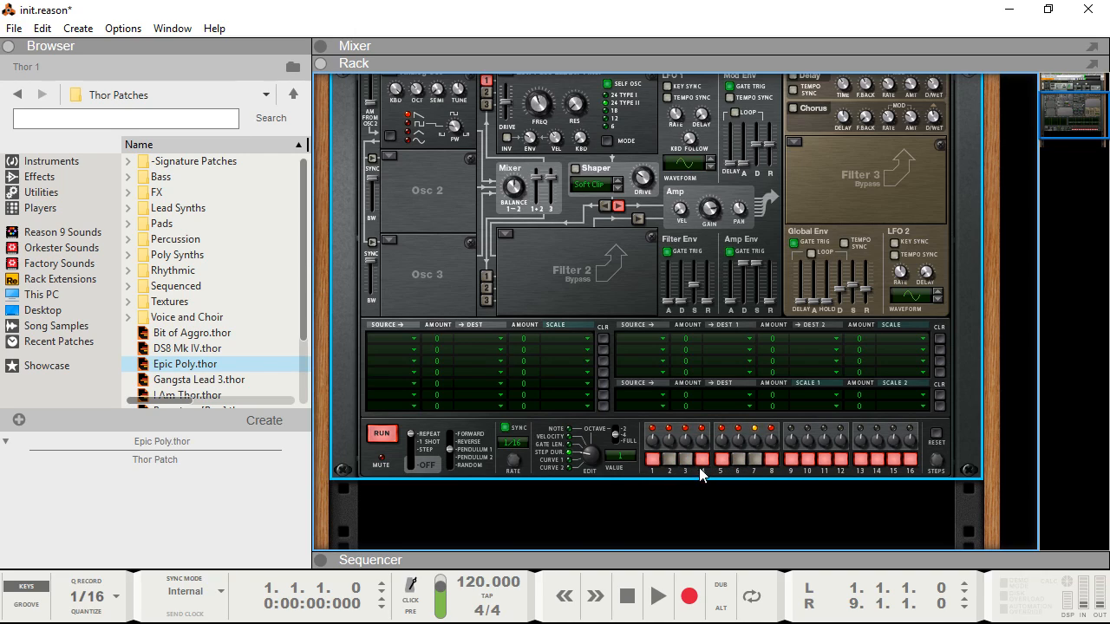
click(699, 462)
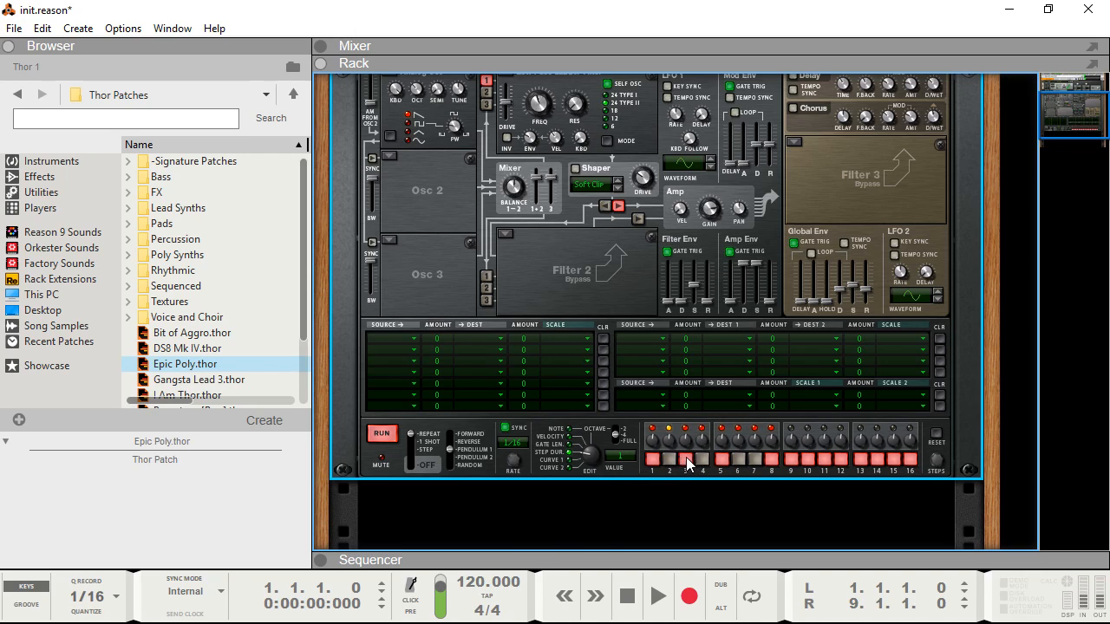
click(773, 459)
Set the sequencer direction to Random and turn steps 2, 4, 6 and 8 back on
drag(451, 450, 449, 465)
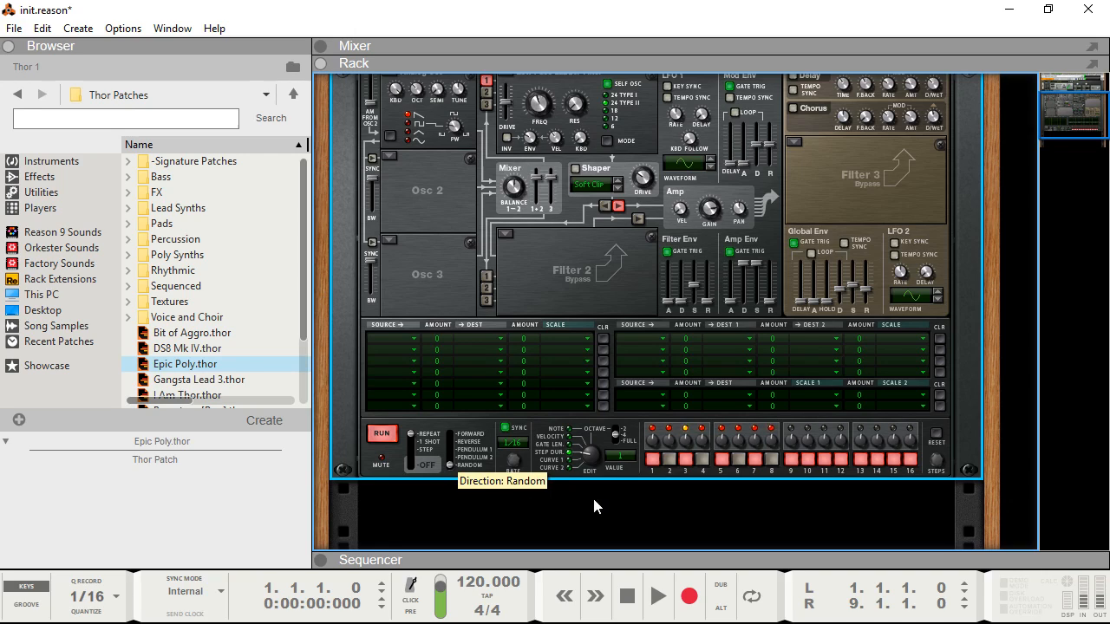
click(767, 457)
click(740, 457)
click(666, 459)
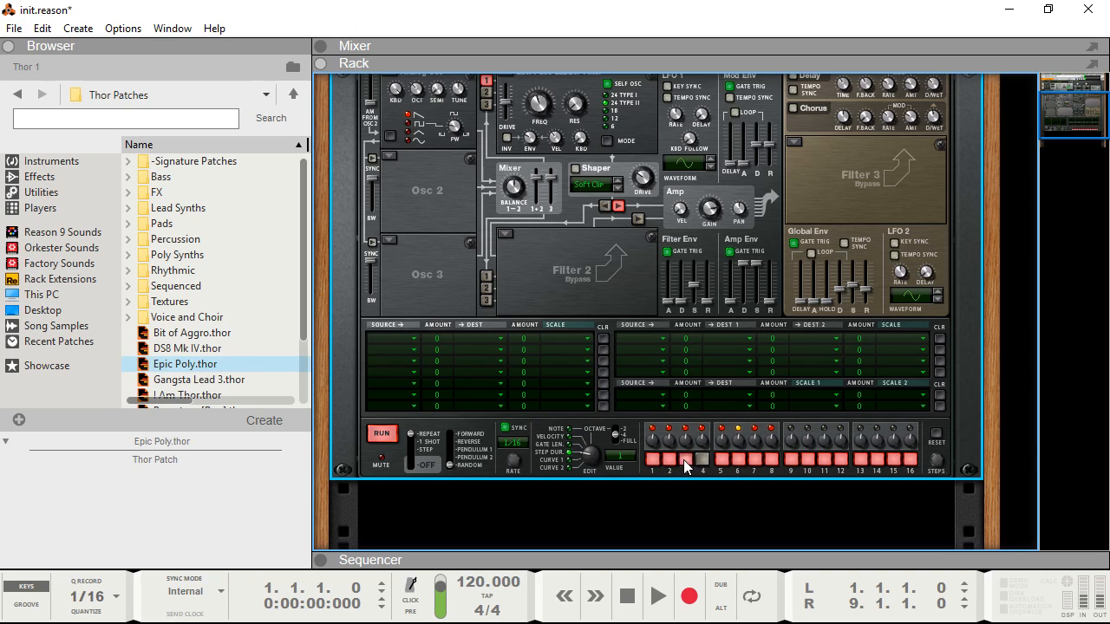
click(700, 460)
Set the edit selector to Curve 1, stop the sequencer, and give steps 1 to 8 varied curve values
drag(587, 453, 587, 457)
click(382, 434)
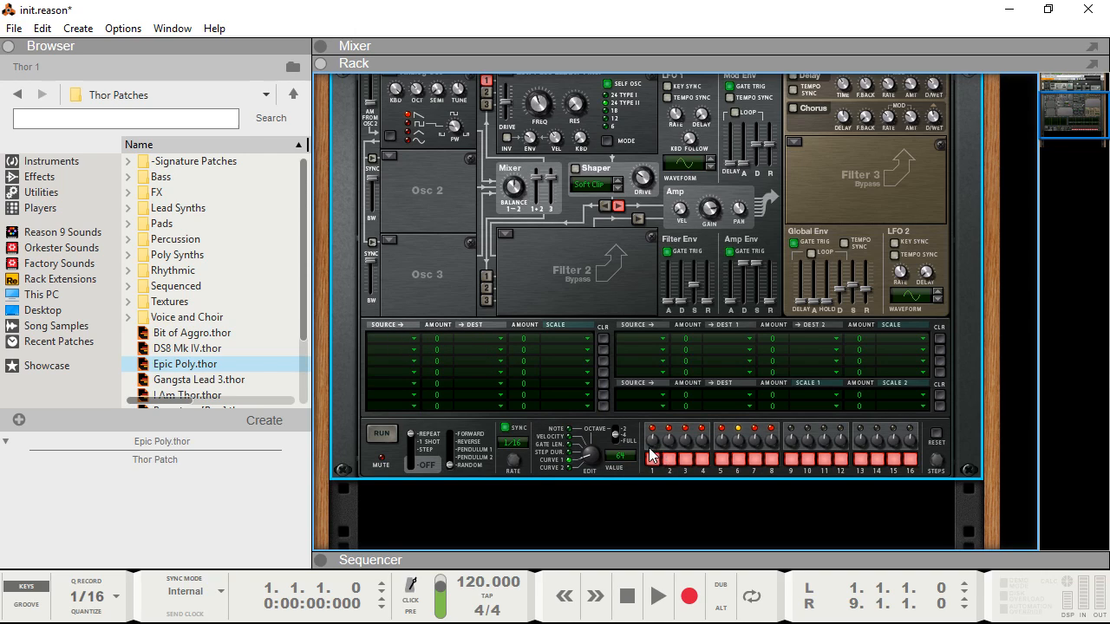
mouse_move(657, 439)
mouse_down()
mouse_move(658, 450)
mouse_move(666, 424)
mouse_move(686, 427)
mouse_move(719, 456)
mouse_move(722, 412)
mouse_move(757, 460)
mouse_move(769, 424)
mouse_up()
Route the step sequencer's Curve 1 to Osc 1 Pitch with an amount of 100 in the modulation matrix, and start the sequencer
click(399, 338)
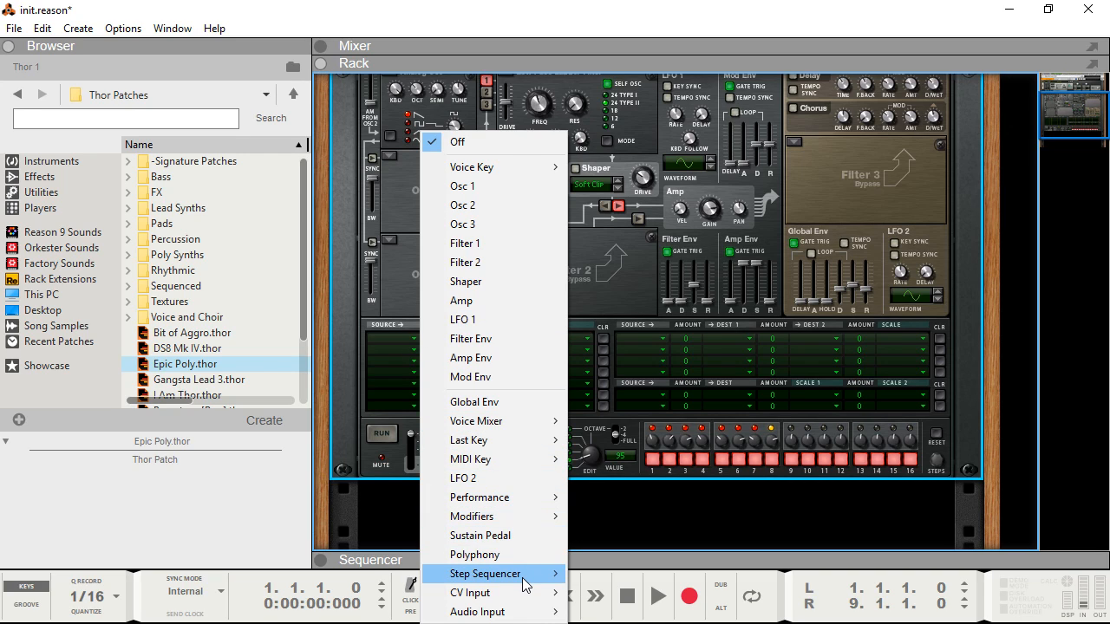
mouse_move(524, 585)
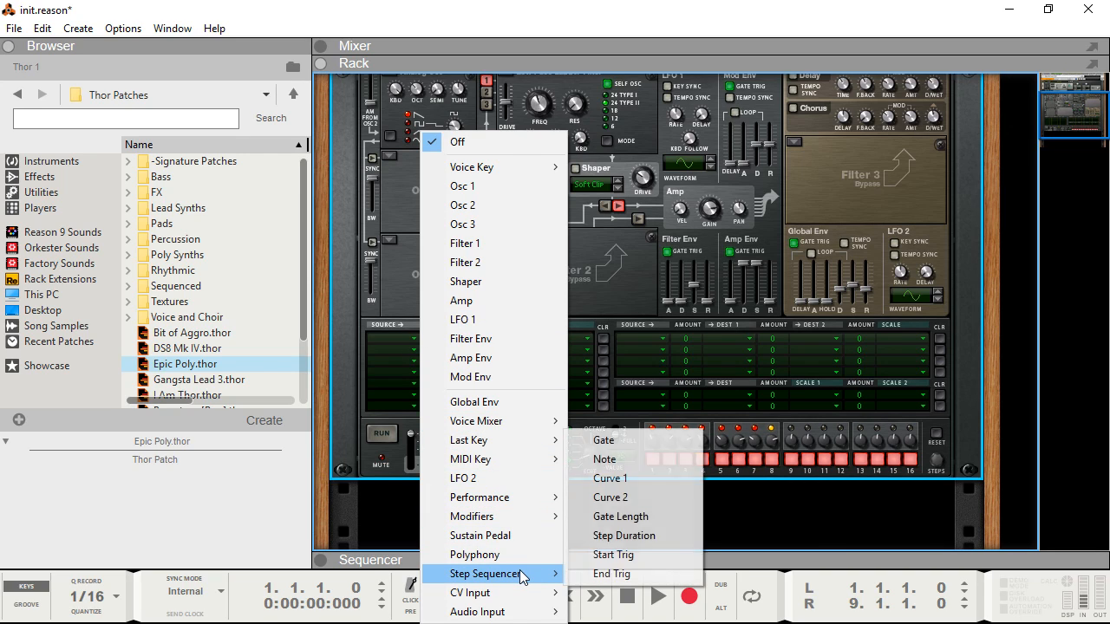
click(616, 478)
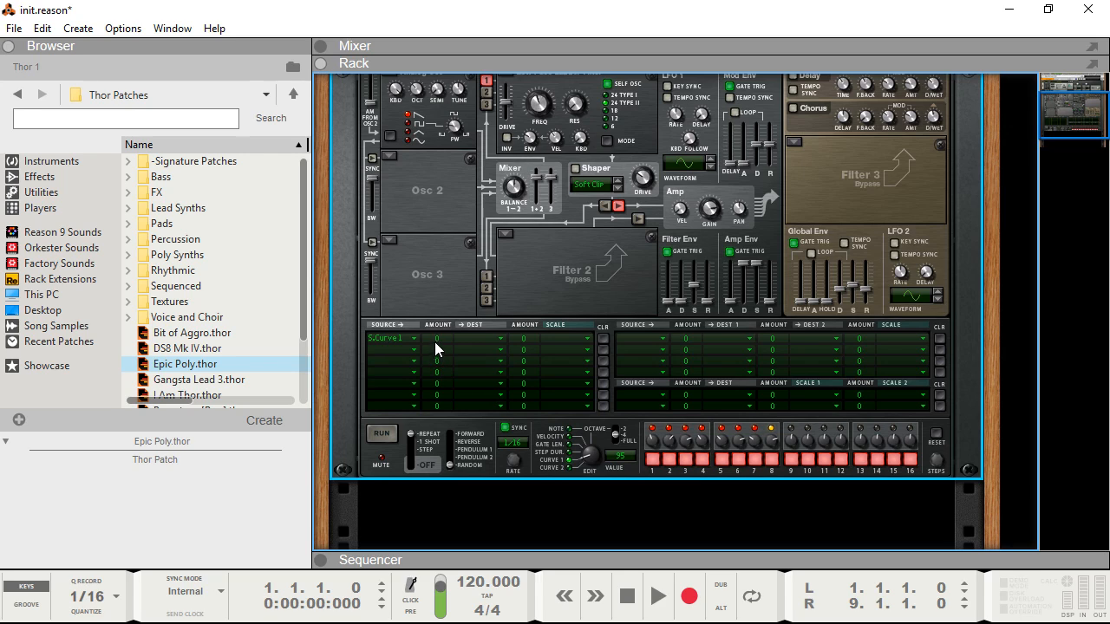
drag(435, 328, 438, 224)
click(478, 333)
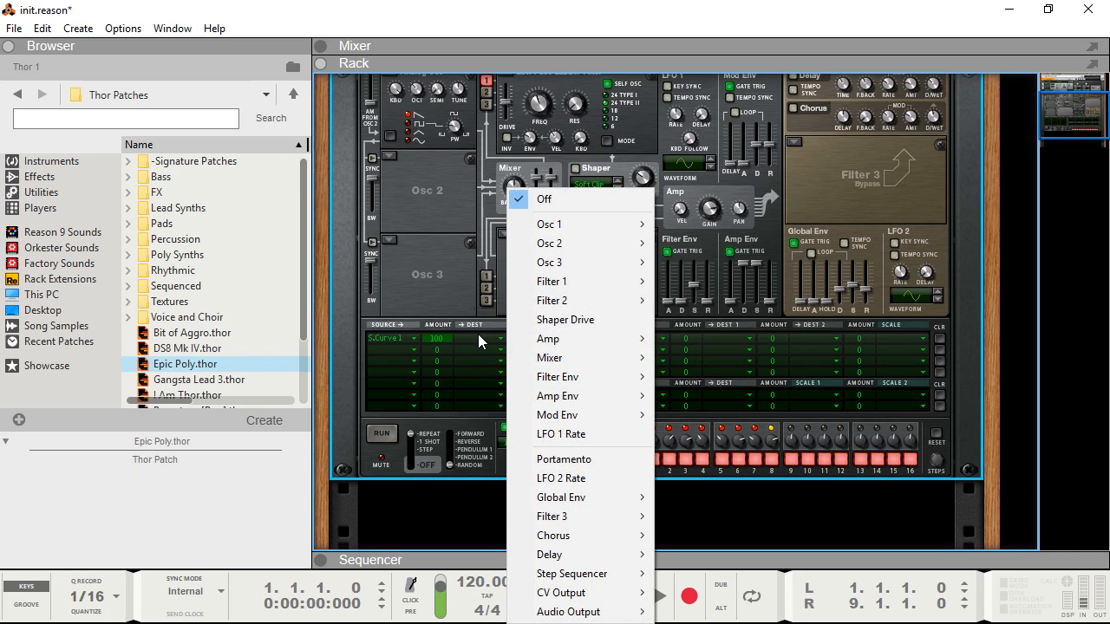
mouse_move(557, 232)
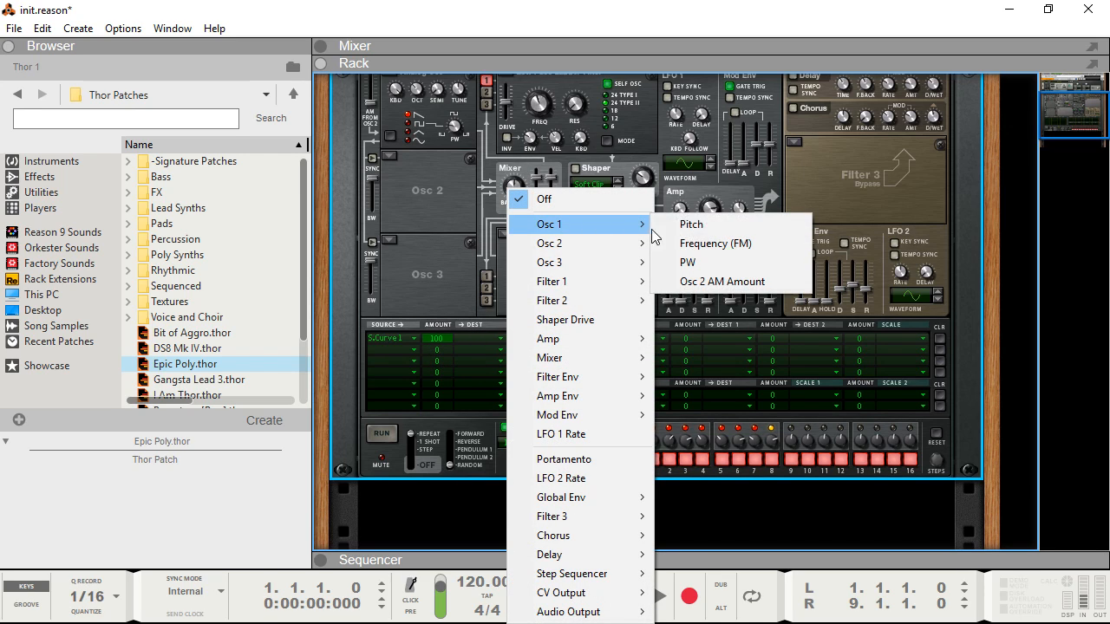
click(698, 227)
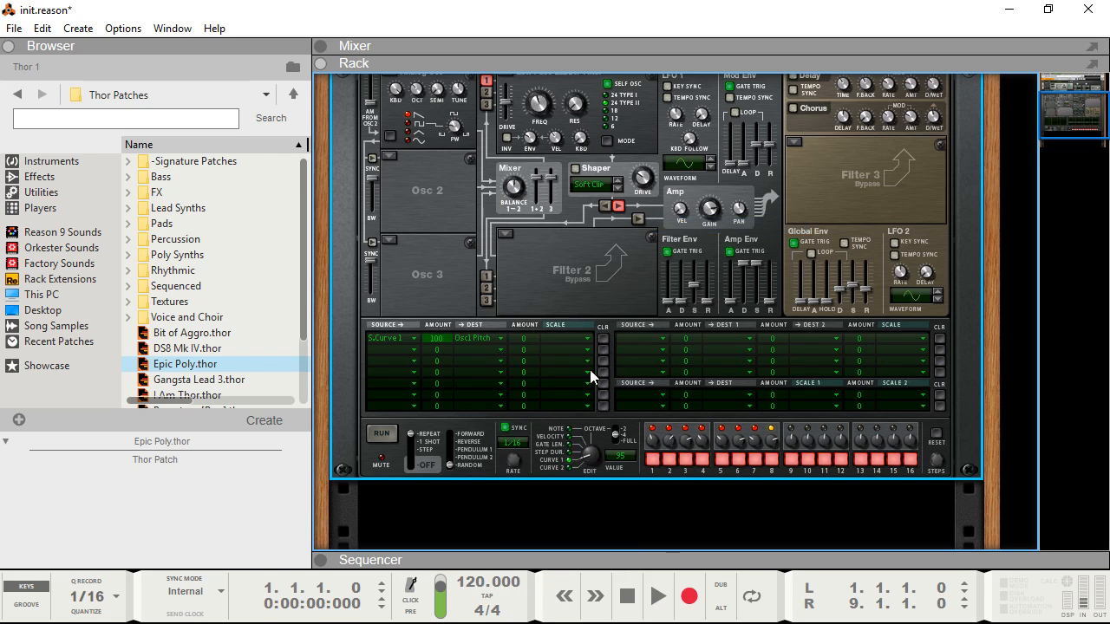
click(382, 433)
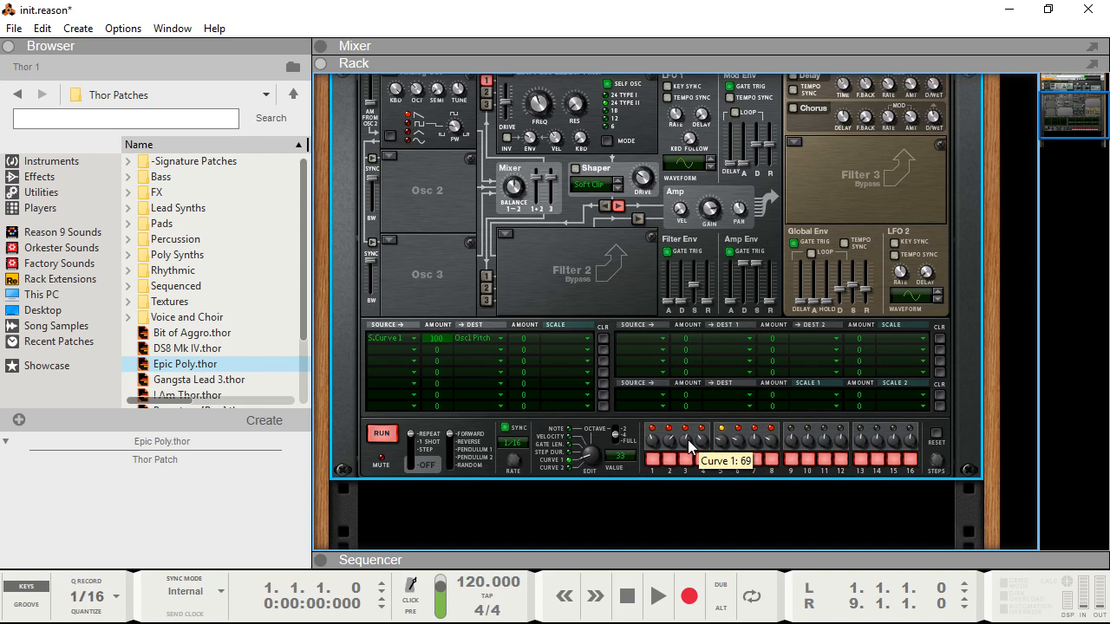
Stop the sequencer and play the notes C, E and G on Thor with the on-screen piano keys
scroll(435, 198, up, 2)
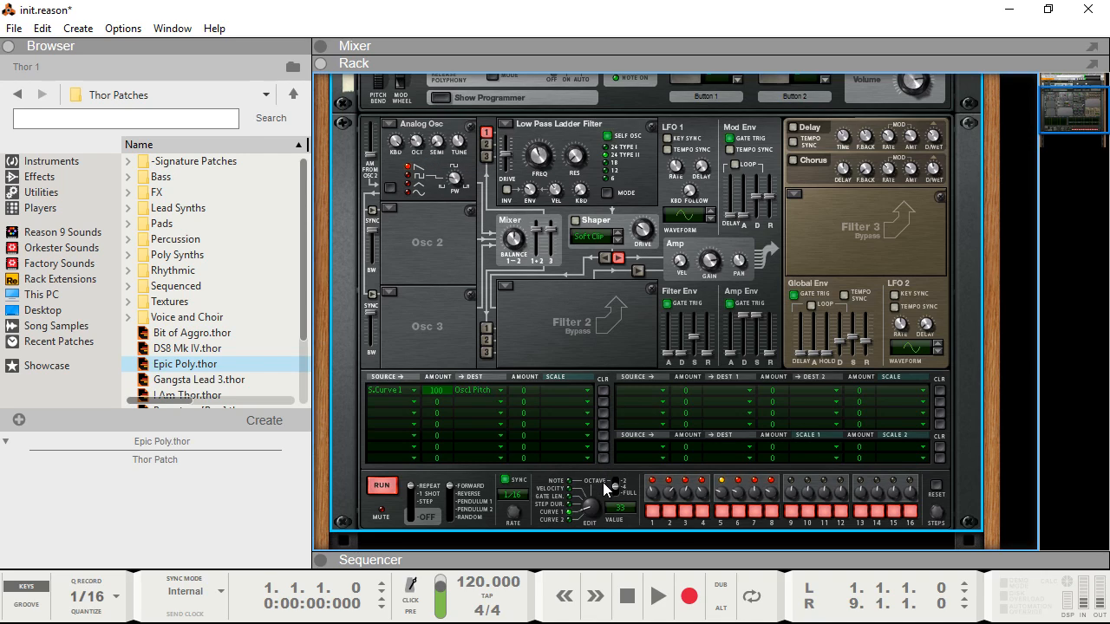
scroll(602, 486, down, 2)
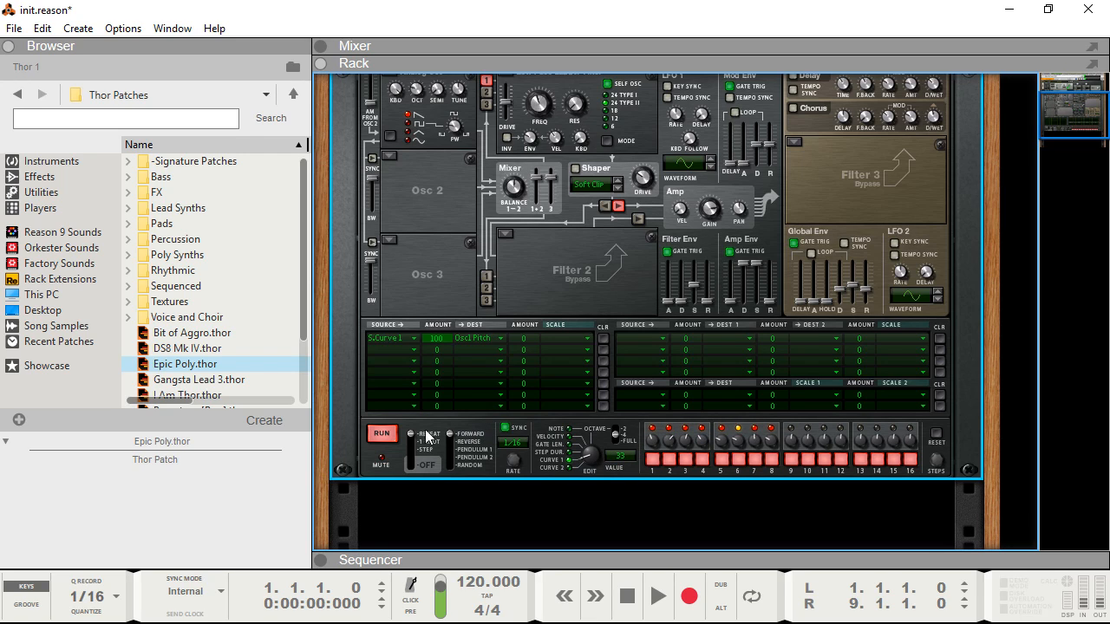
click(380, 439)
scroll(553, 403, up, 3)
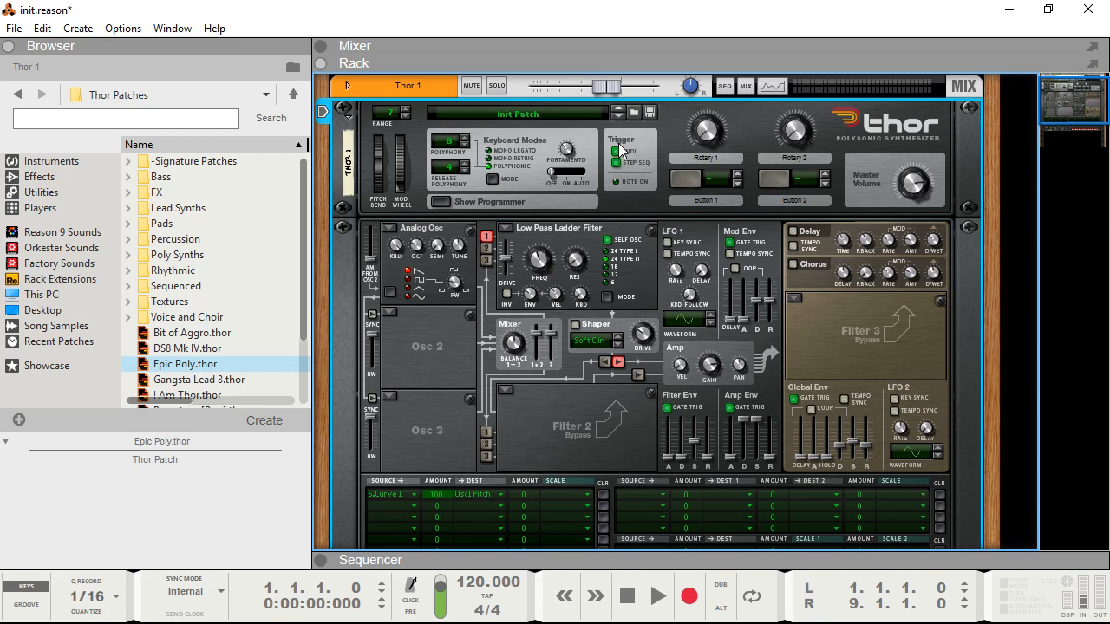
drag(0, 300, 615, 303)
key(a)
key(d)
key(g)
key(d)
key(d)
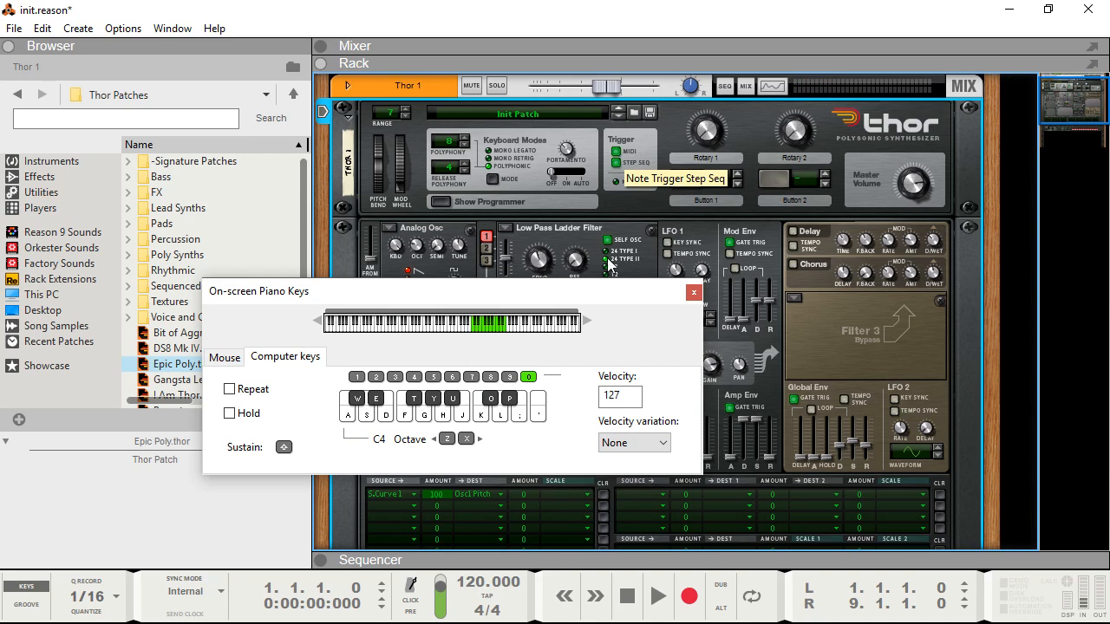
Turn off Thor's Step Seq note trigger, leaving MIDI triggering on, put away the on-screen piano and start the sequencer
scroll(486, 502, down, 3)
scroll(487, 502, down, 3)
drag(424, 293, 326, 160)
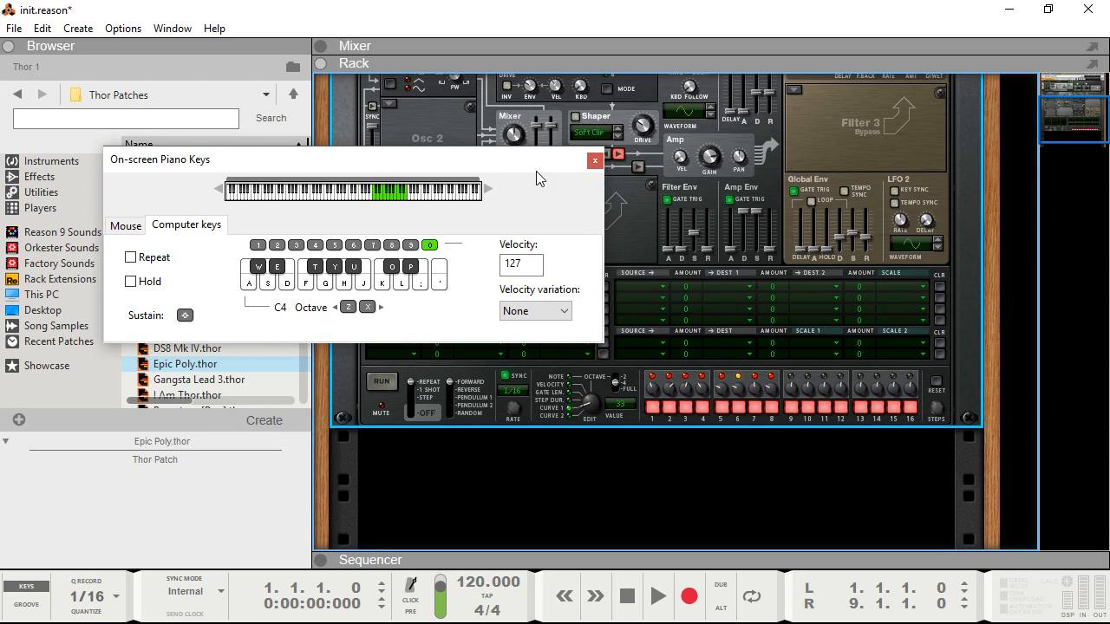
scroll(668, 258, up, 8)
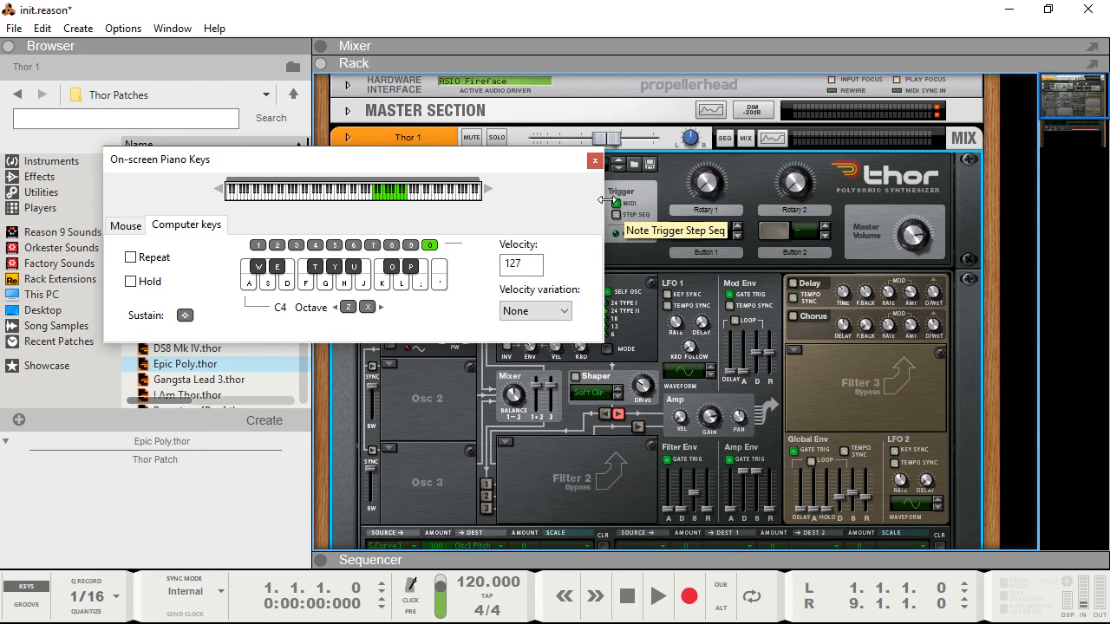
drag(535, 162, 624, 343)
drag(549, 339, 0, 199)
scroll(340, 368, down, 5)
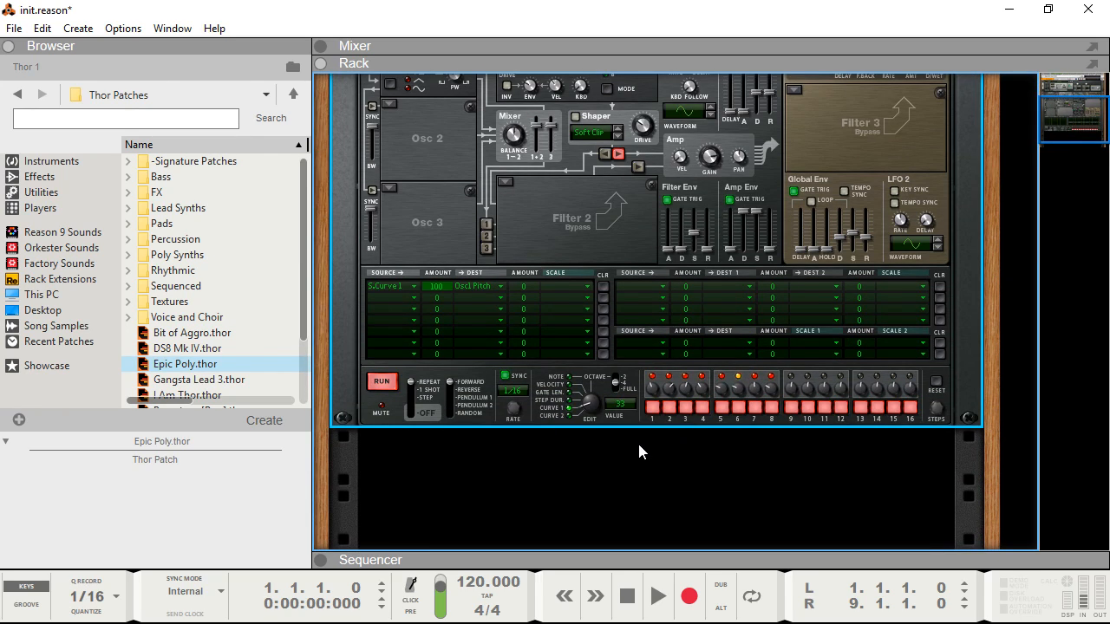
Play C, E and G with the on-screen piano keys while the sequencer runs, and put the piano away
scroll(637, 441, up, 3)
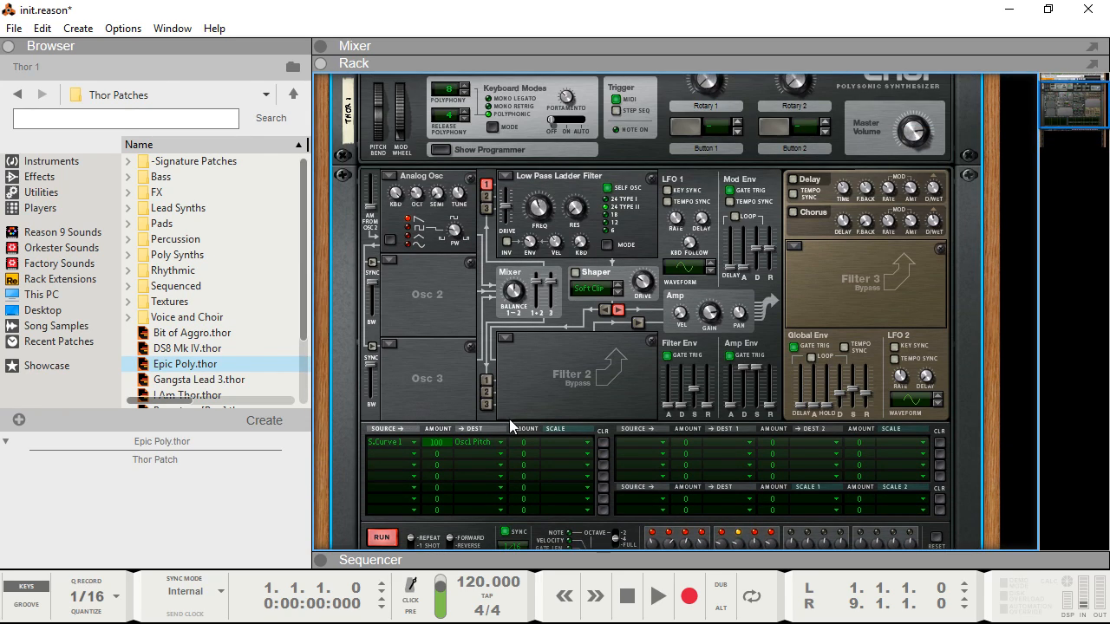
scroll(520, 459, down, 1)
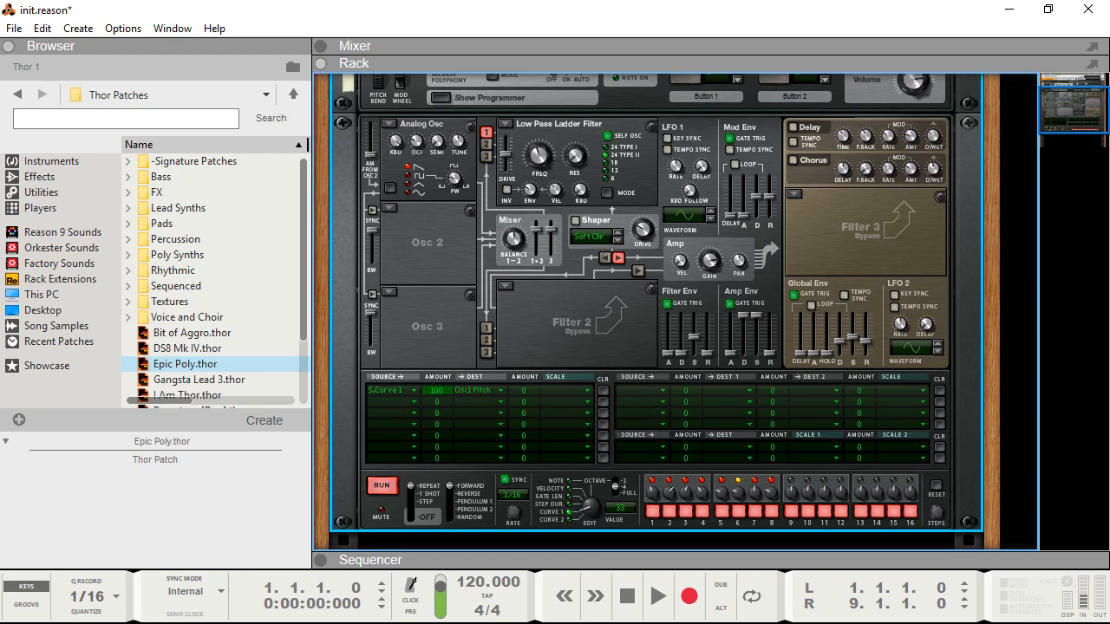
key(F4)
key(g)
key(a)
key(d)
drag(468, 170, 296, 313)
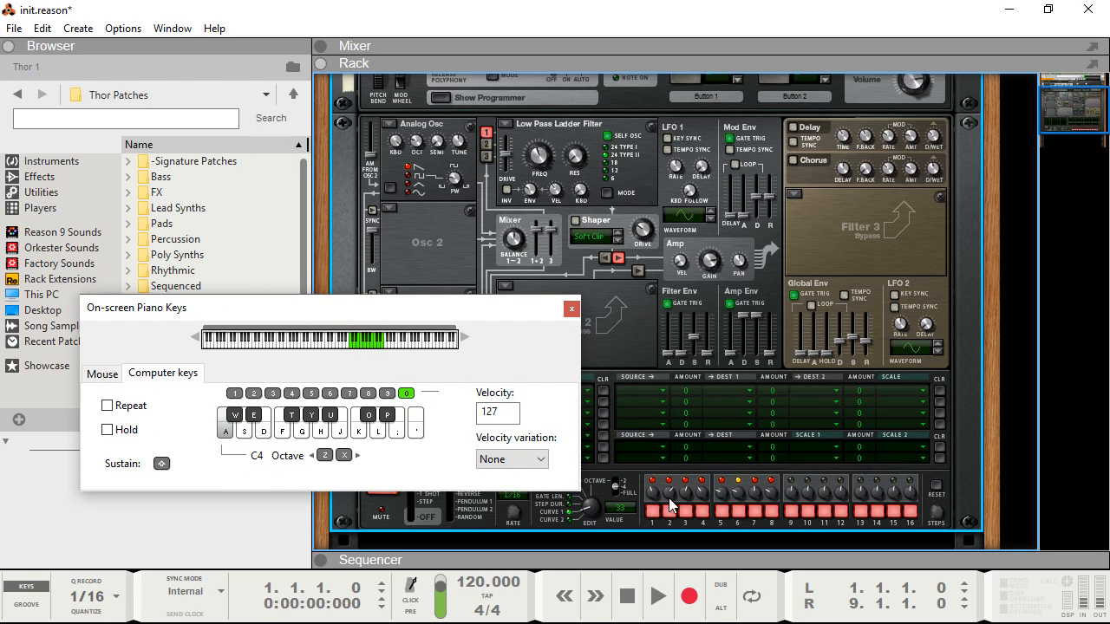
key(d)
key(a)
key(g)
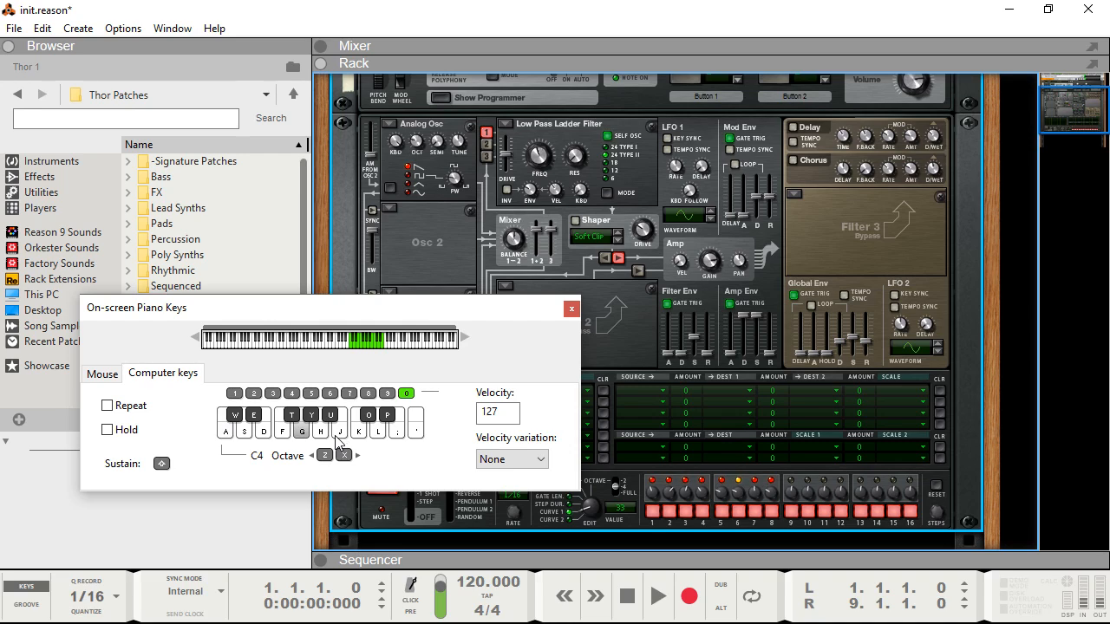
drag(466, 313, 0, 339)
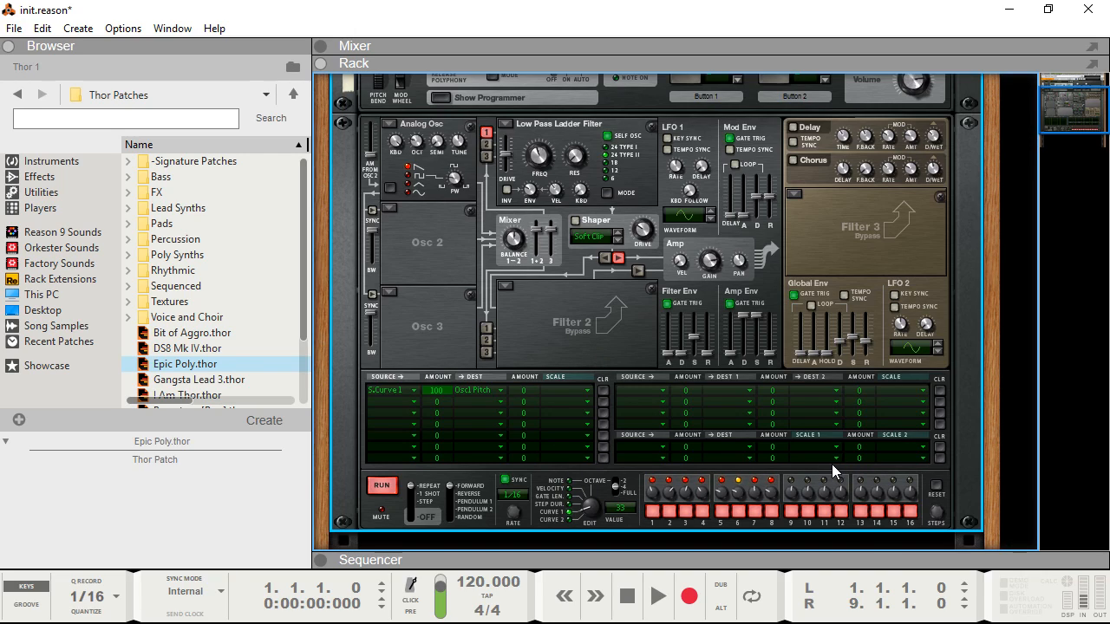
Extend the step sequencer's pattern to 10 steps with the step count control
drag(927, 510, 926, 528)
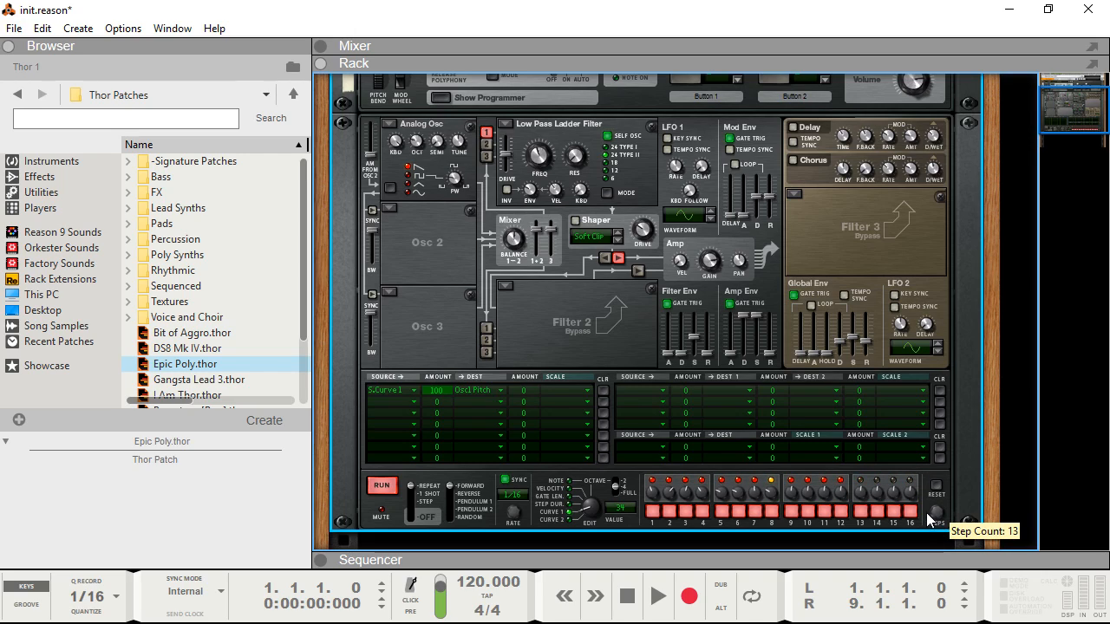
click(737, 511)
click(860, 512)
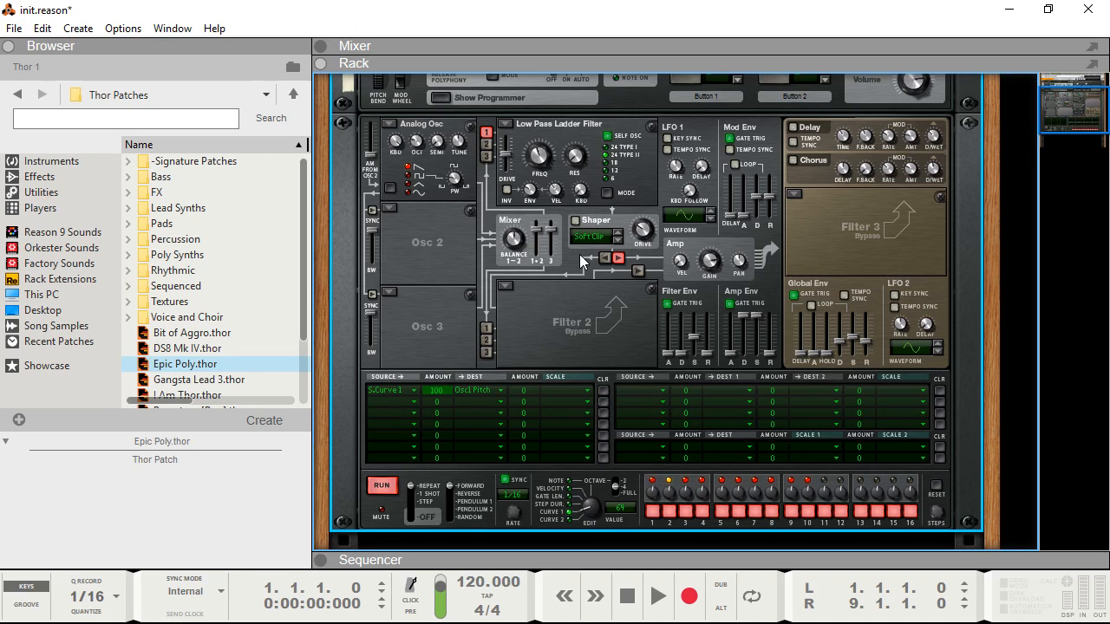
Flip the rack to examine Thor's rear CV inputs and outputs, including the step sequencer's, and return to the front
key(Tab)
scroll(546, 199, up, 2)
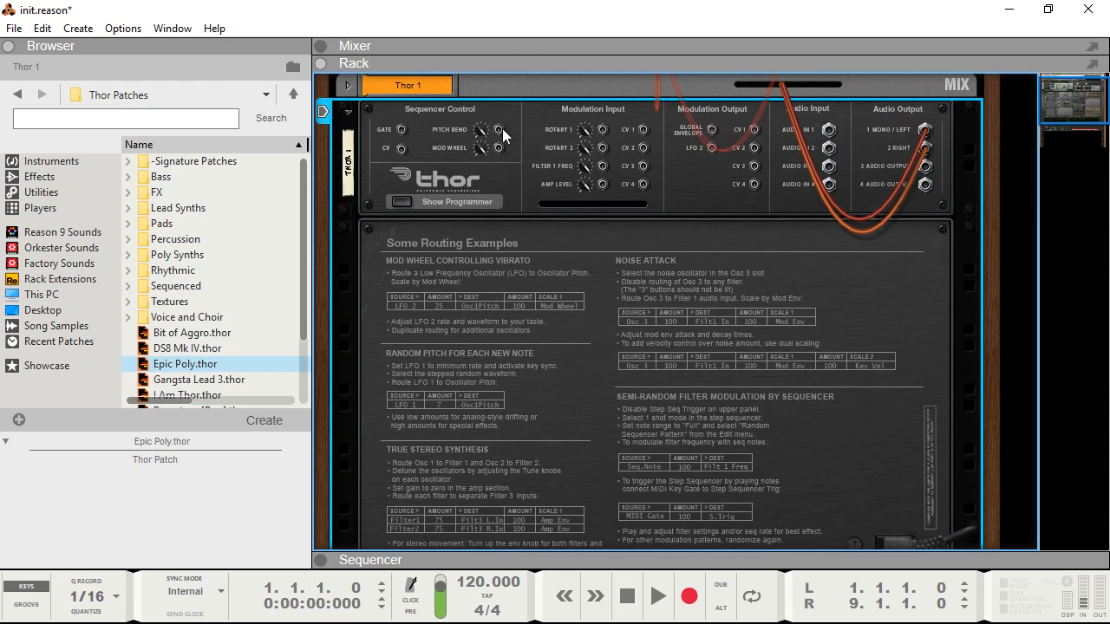
scroll(560, 154, down, 6)
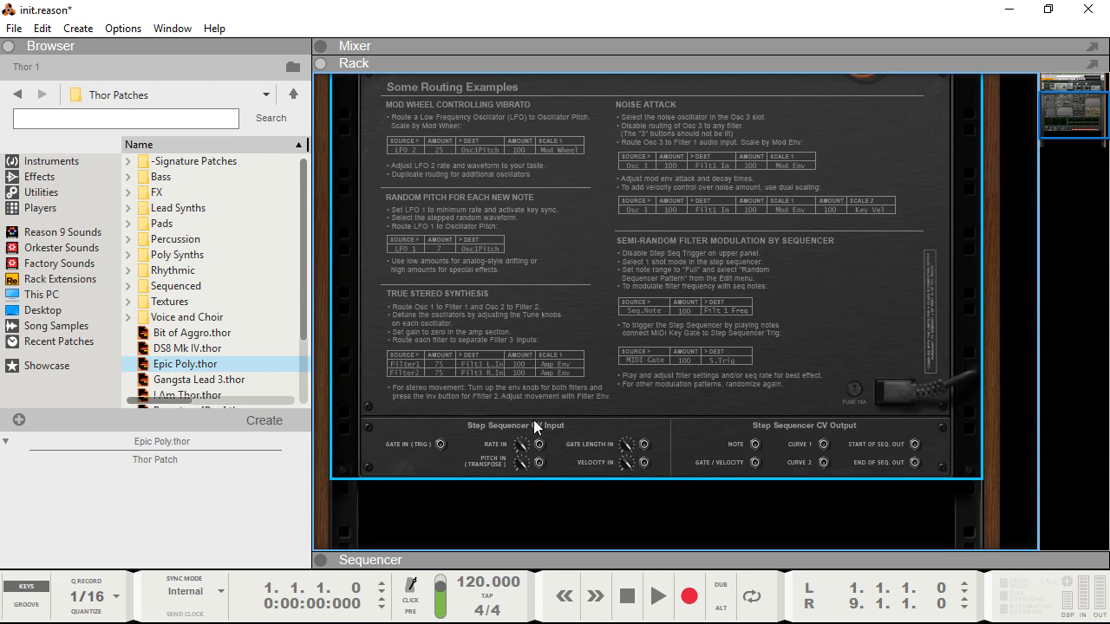
key(Tab)
Look through the available sources and destinations in the modulation matrix, leaving the Curve 1 to Osc 1 Pitch routing in place
click(399, 340)
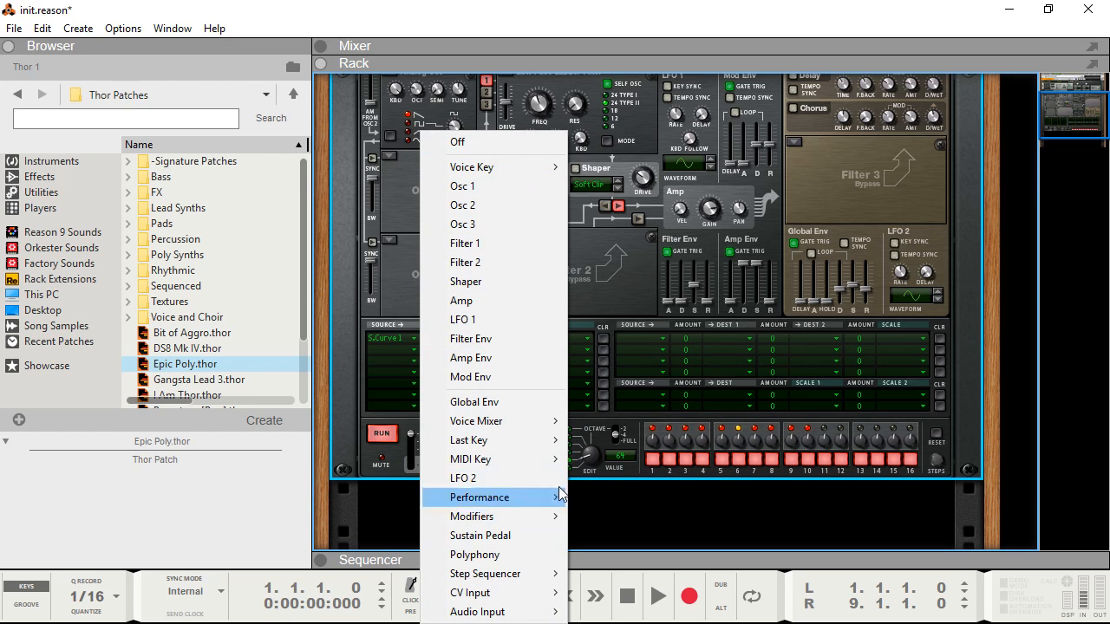
click(378, 349)
click(387, 342)
click(383, 348)
click(665, 342)
click(479, 339)
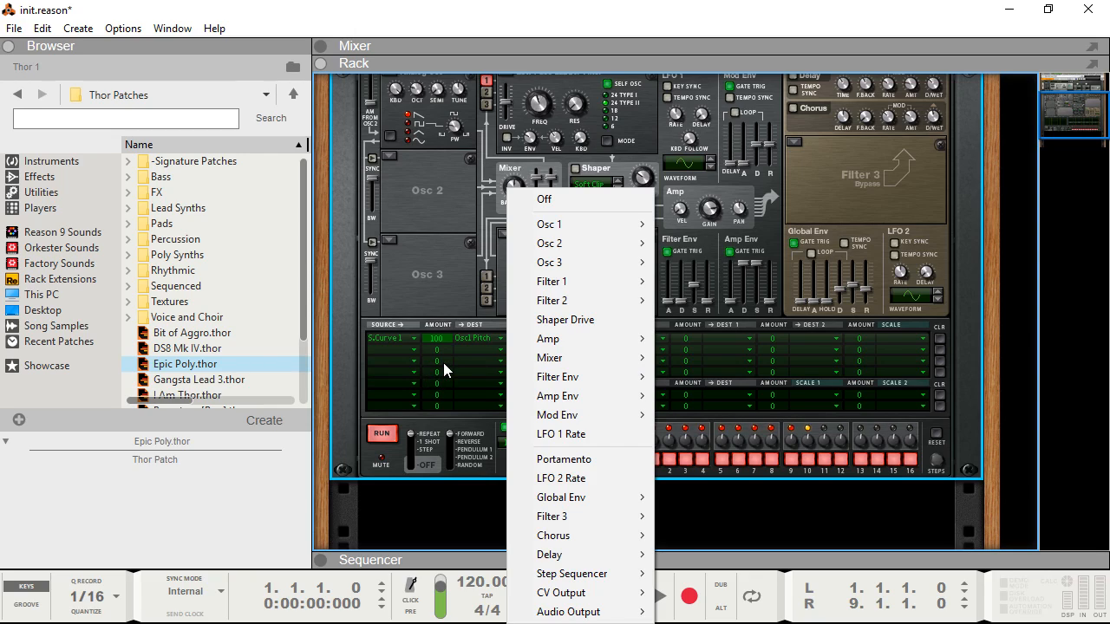
click(444, 363)
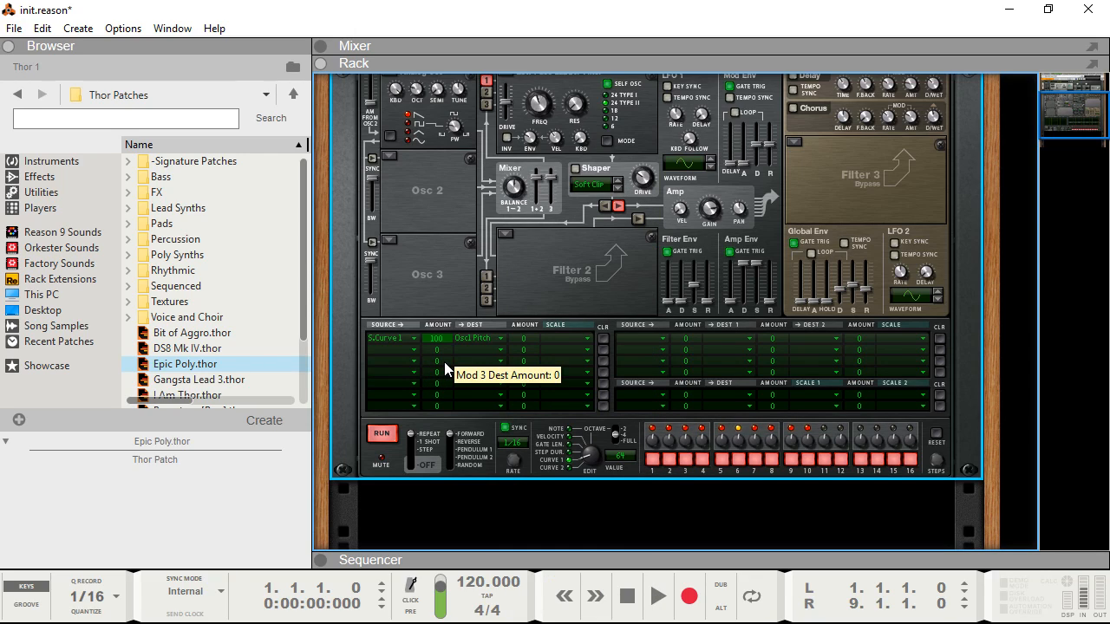